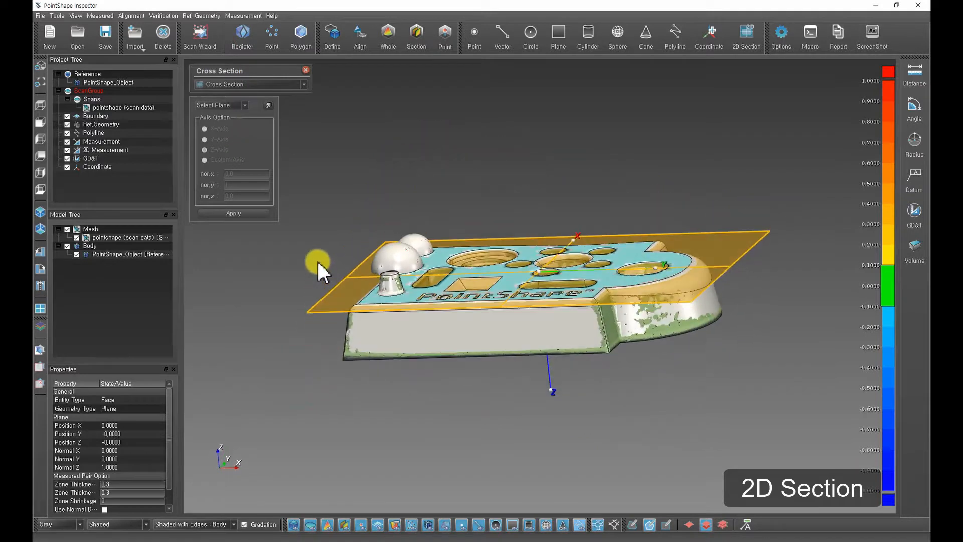
Lower the section plane along its normal so it cuts through the part's side walls
drag(549, 371, 549, 402)
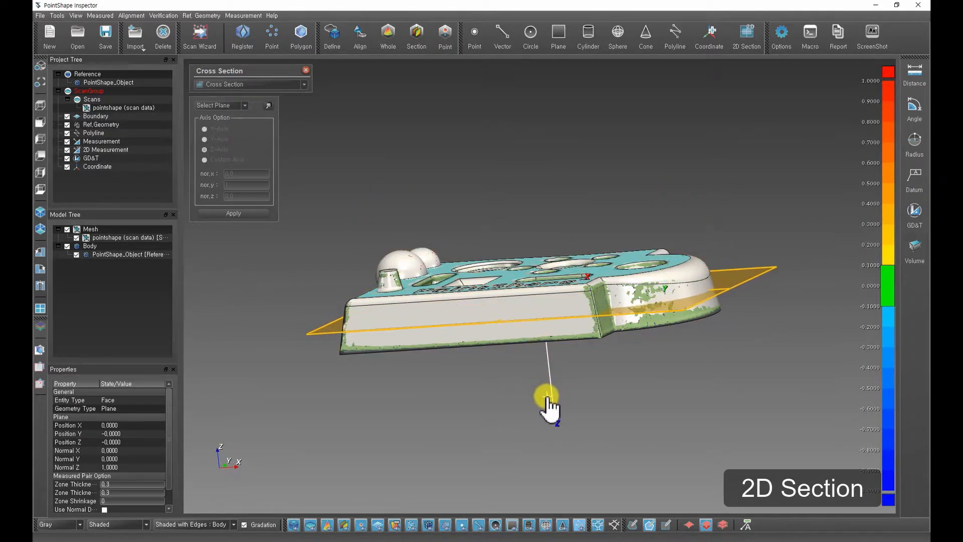
drag(533, 181, 536, 271)
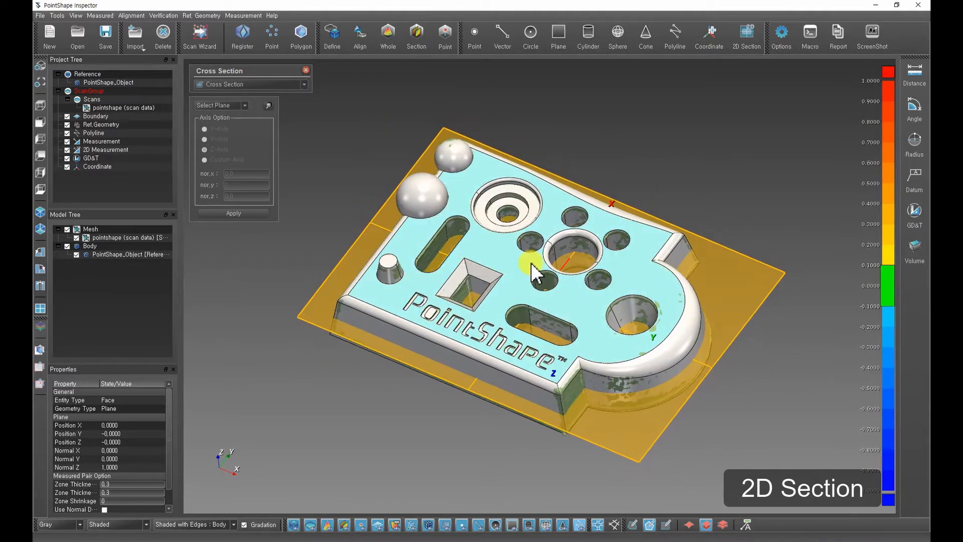
Switch the plane definition to Pick Point, pick a point on the part's top face and position the section plane along Z
click(243, 106)
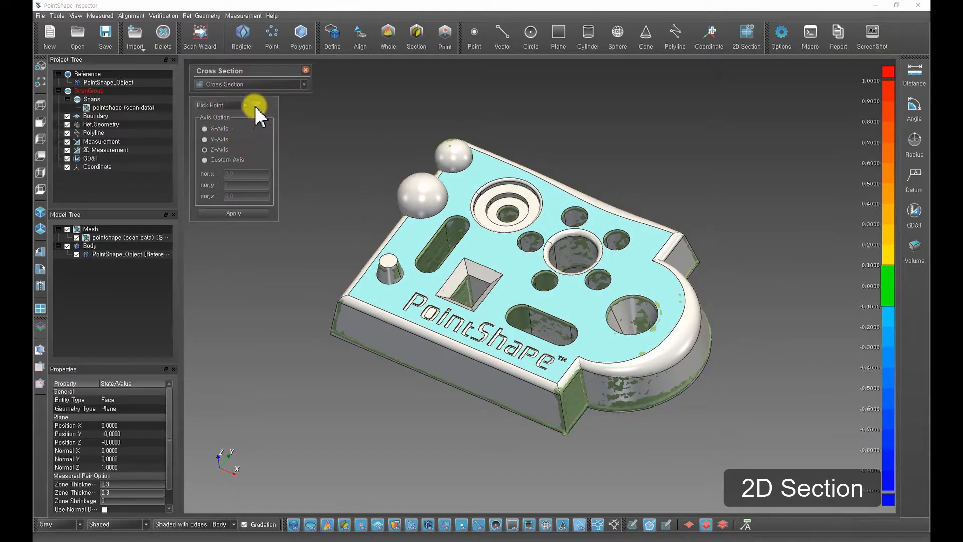
click(507, 261)
drag(438, 434, 489, 314)
mouse_move(527, 190)
mouse_down()
mouse_move(537, 276)
mouse_move(537, 173)
mouse_move(534, 204)
mouse_up()
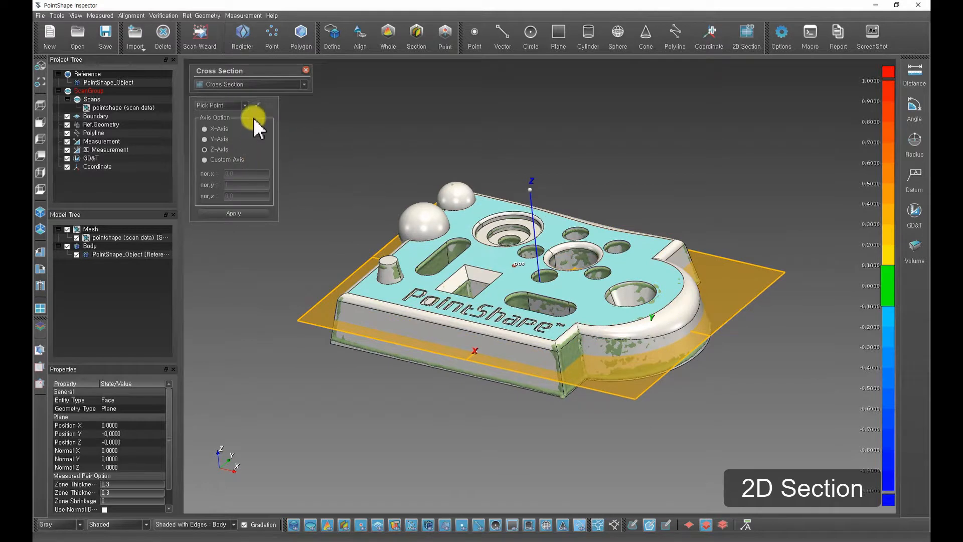
Try the Y and X axes, set the section plane to Z-Axis, adjust its height through the side walls and create the cross section
click(207, 139)
click(217, 129)
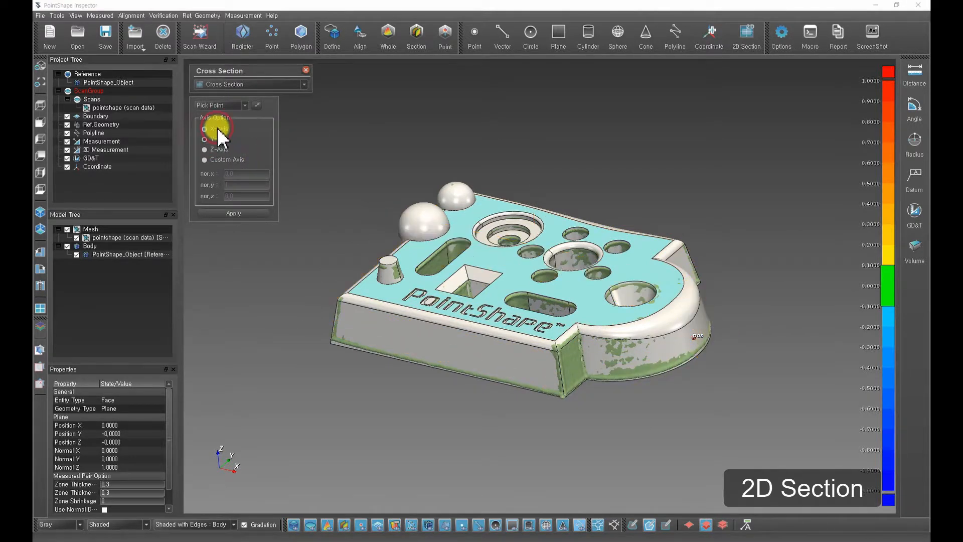
click(216, 150)
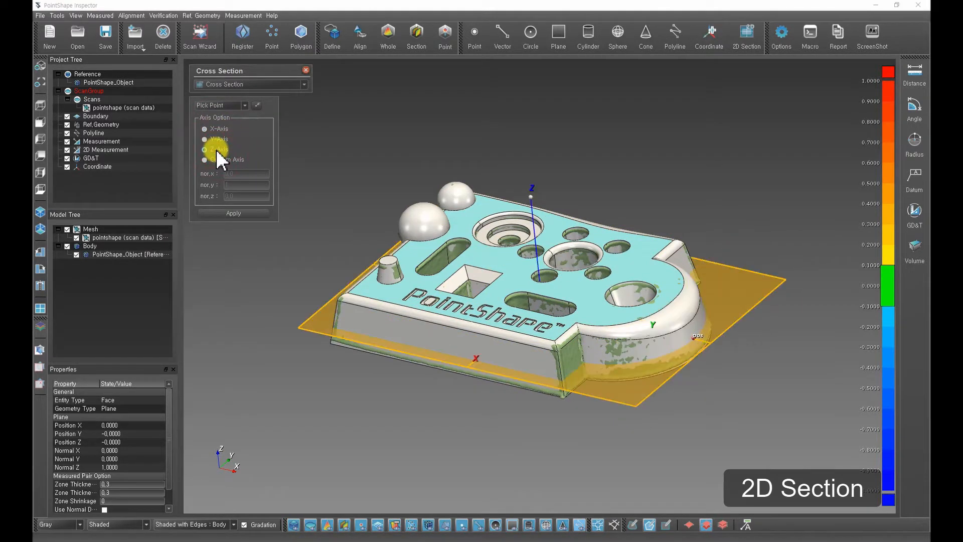
drag(535, 216, 527, 203)
click(245, 213)
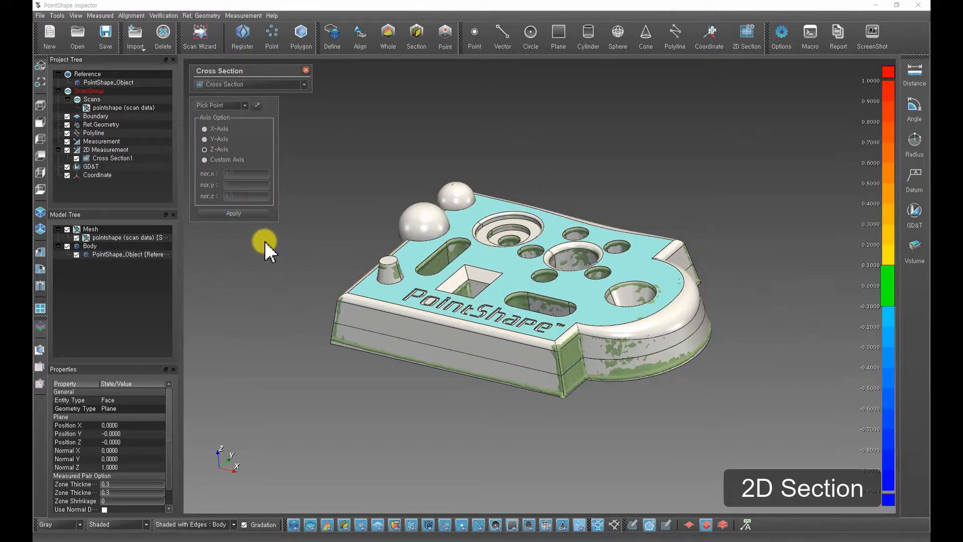
Open the new cross section in the 2D view and clear its selection
double_click(114, 159)
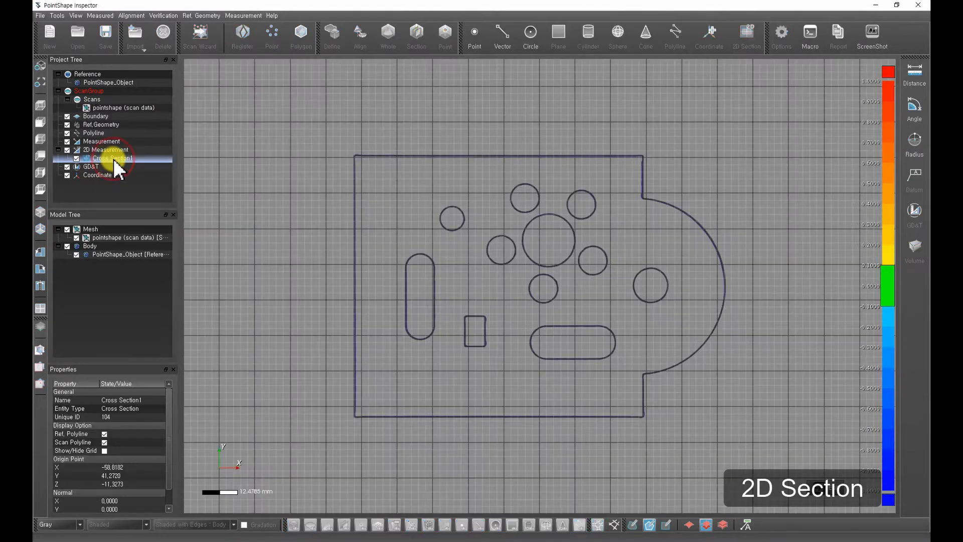
click(420, 273)
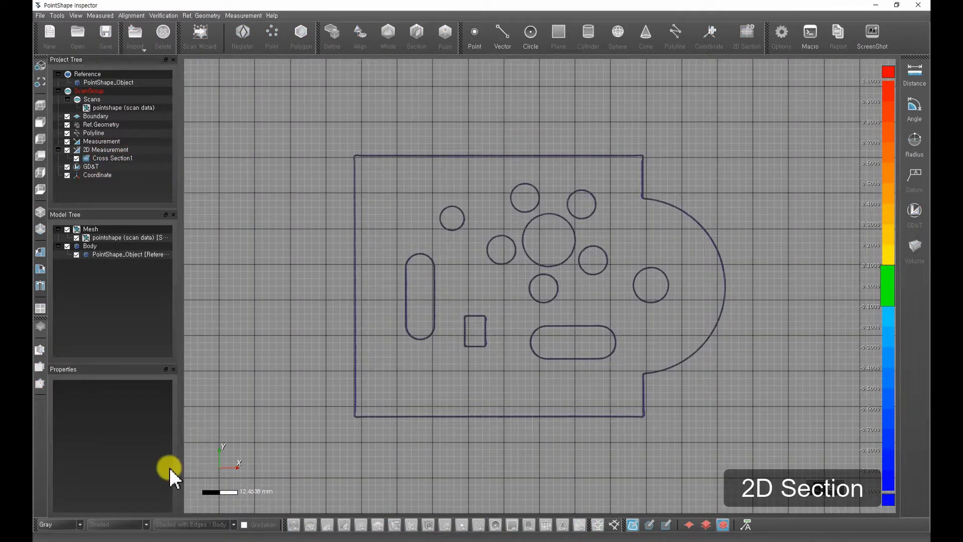
Switch the view background to White and back to Gray
click(72, 537)
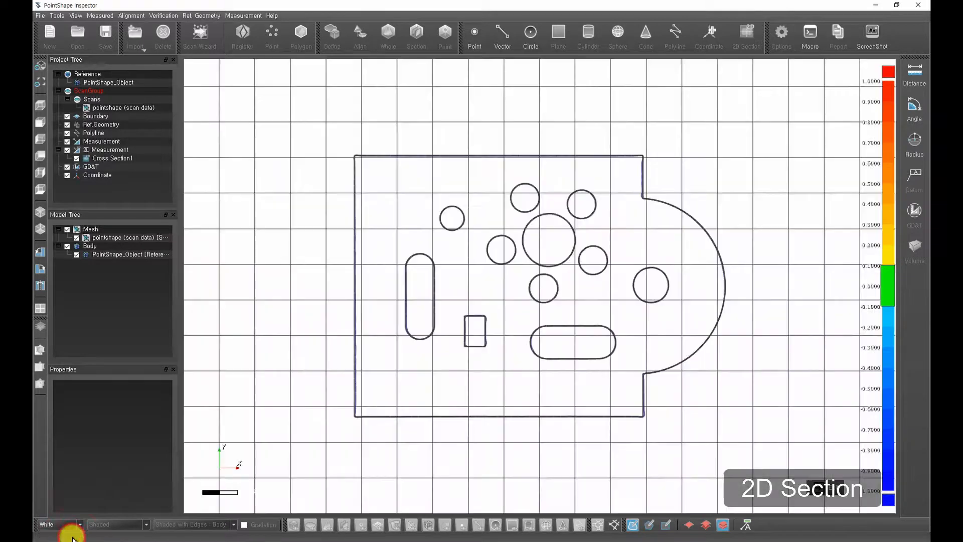
click(79, 524)
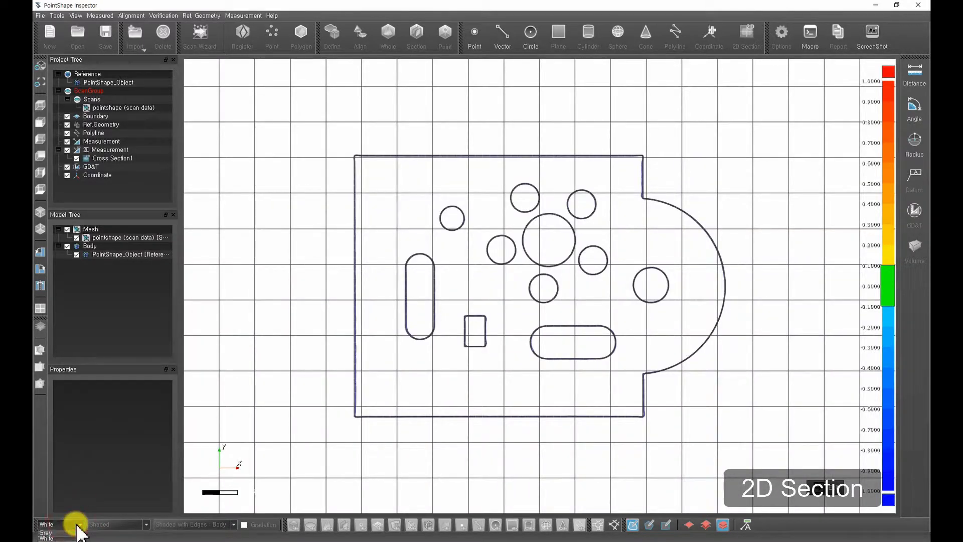
click(71, 531)
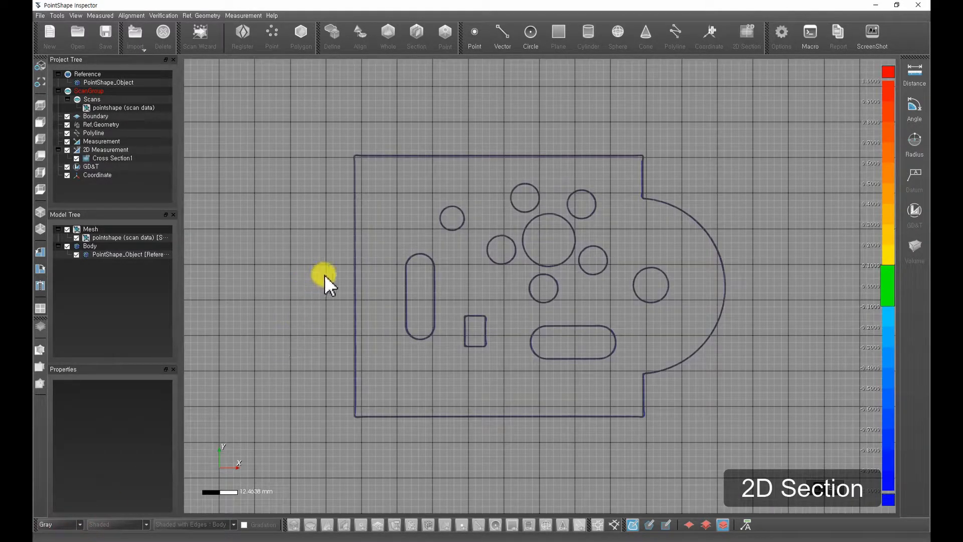
Select the outline's left vertical edge in selection mode and fit a reference vector to it
key(alt+s)
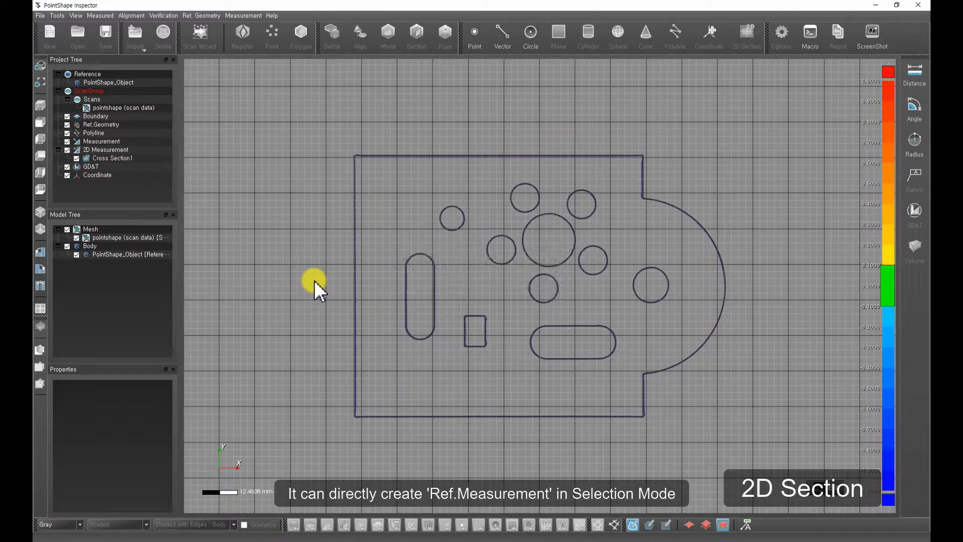
key(alt+s)
mouse_move(371, 177)
mouse_down()
mouse_move(306, 296)
mouse_move(341, 390)
mouse_move(370, 395)
mouse_up()
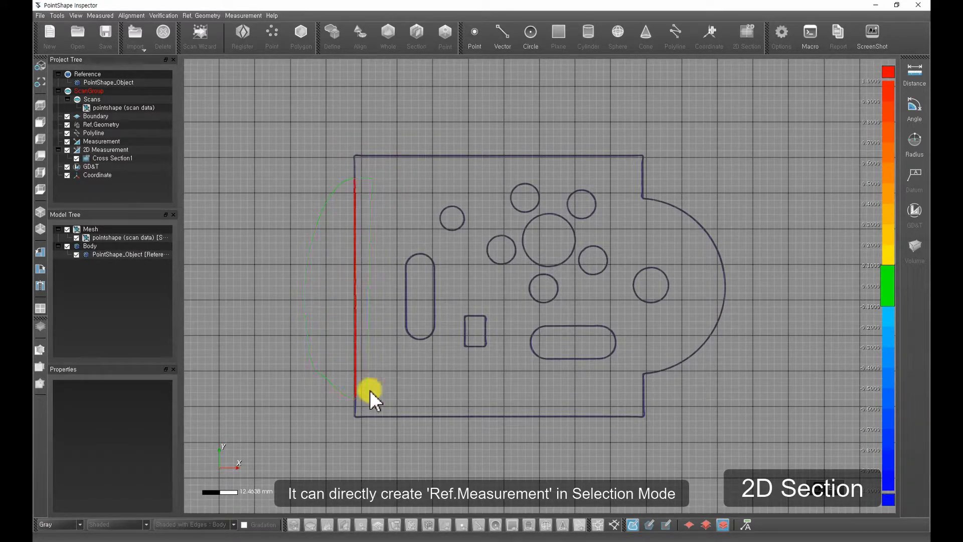
right_click(296, 225)
mouse_move(314, 279)
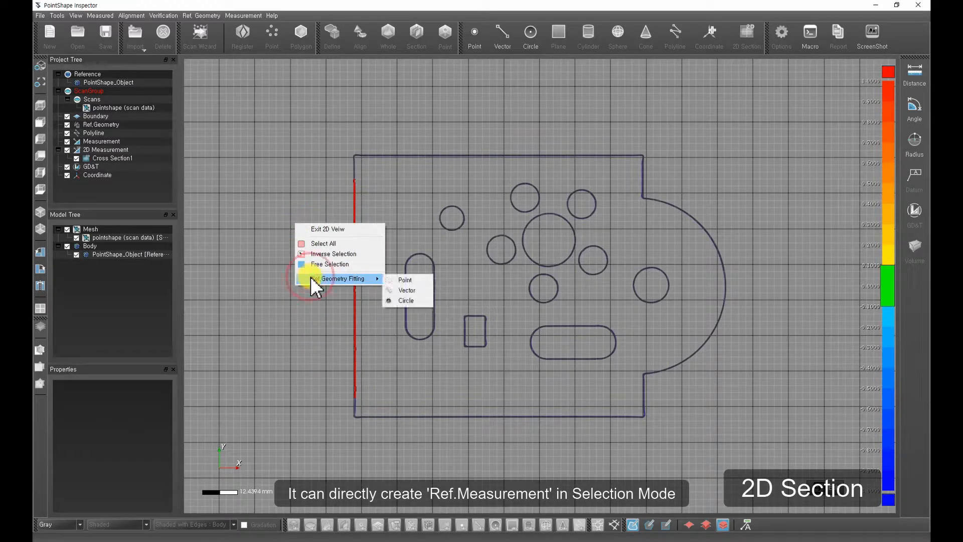
click(404, 291)
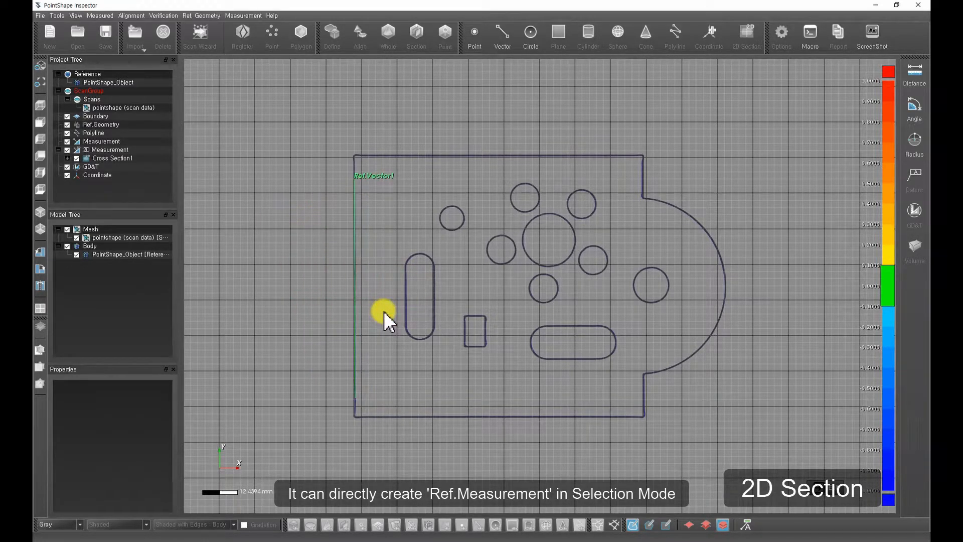
Select the small isolated circle near the outline's upper left and fit a reference circle to it
key(alt+s)
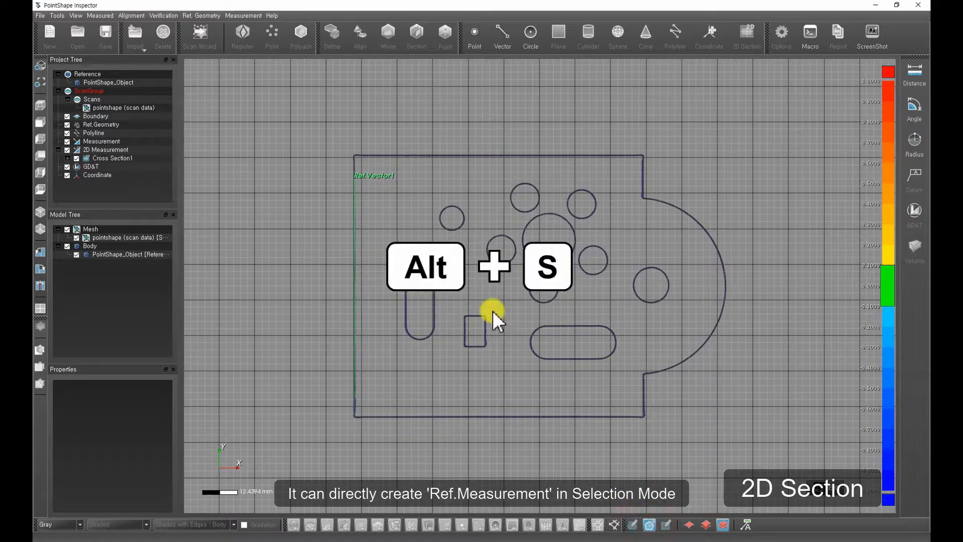
key(alt+s)
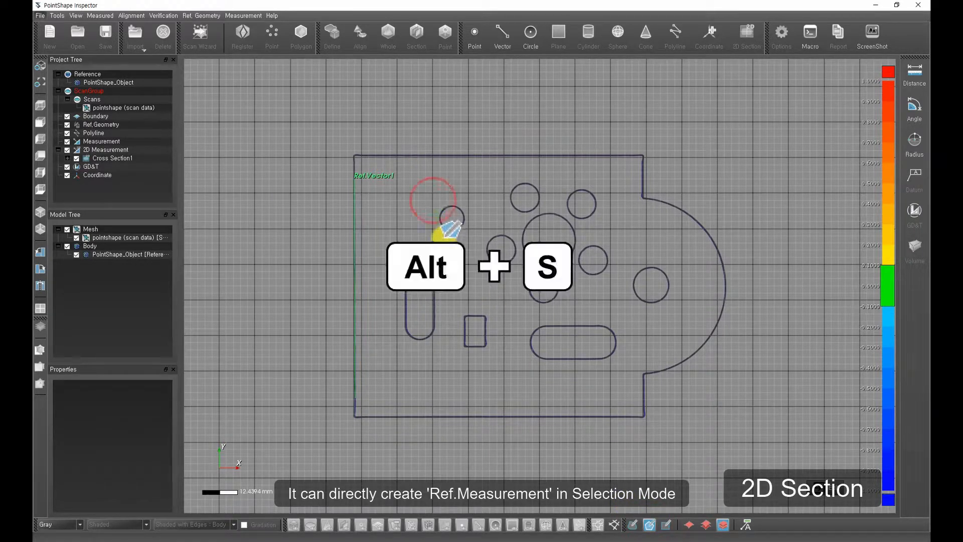
click(463, 186)
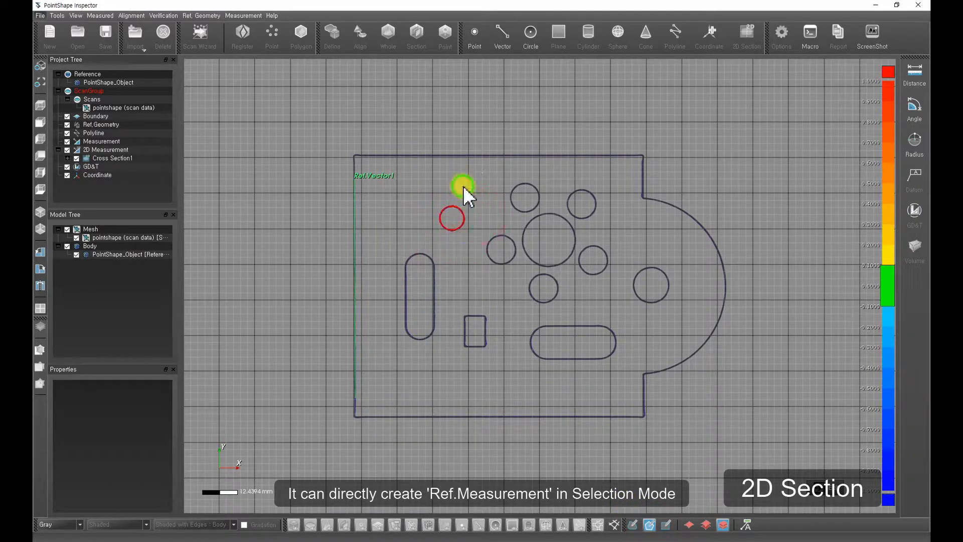
right_click(461, 192)
mouse_move(508, 248)
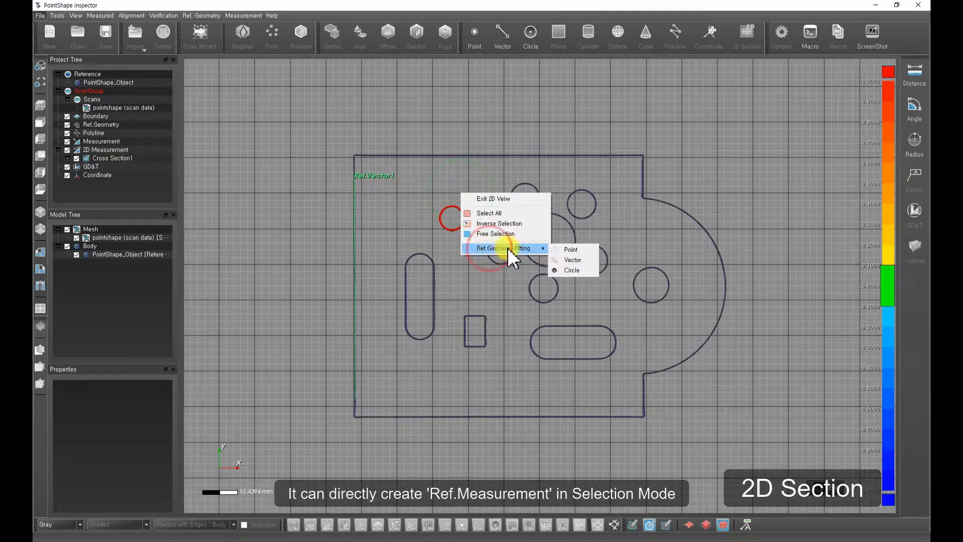
click(557, 270)
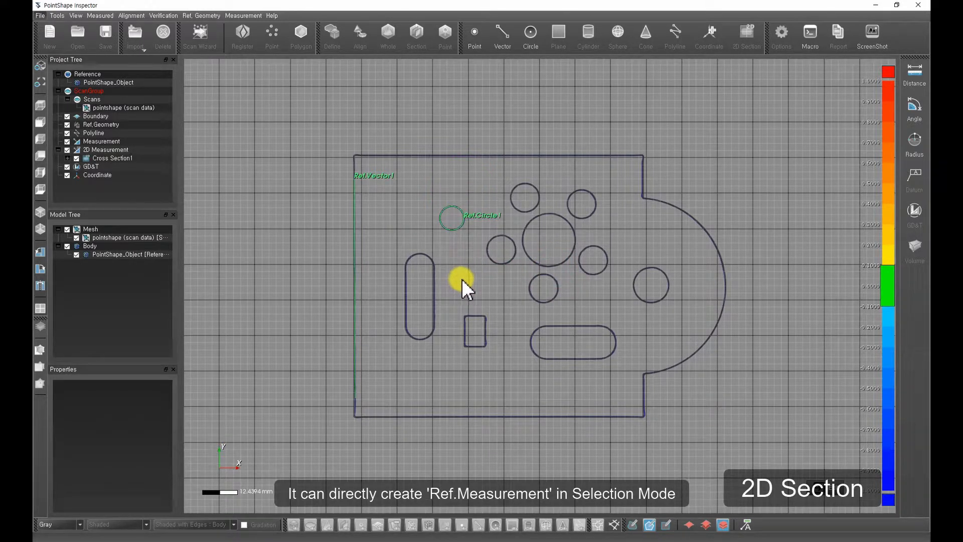
Select the upper-left circle of the five around the large central circle and fit a reference point to it
key(alt+s)
key(alt+s)
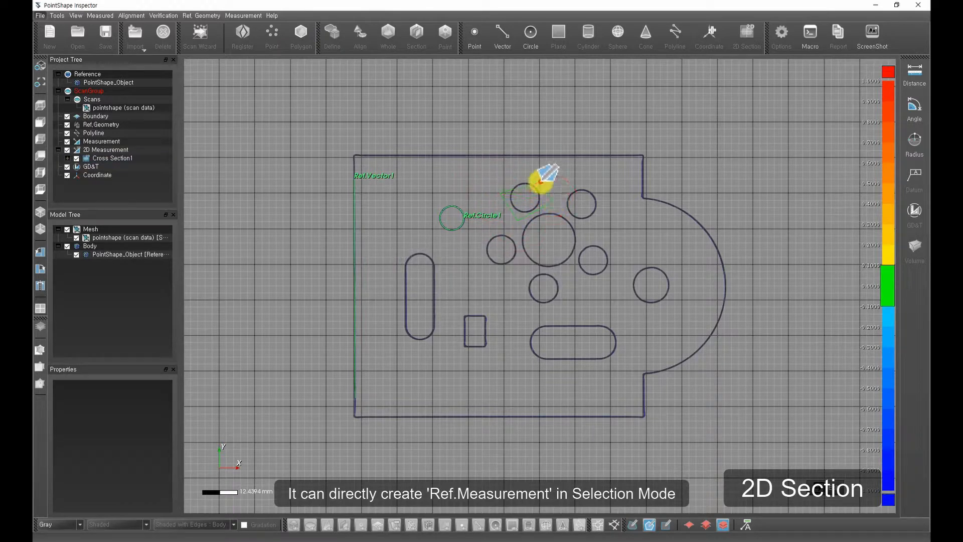
right_click(508, 175)
mouse_move(544, 231)
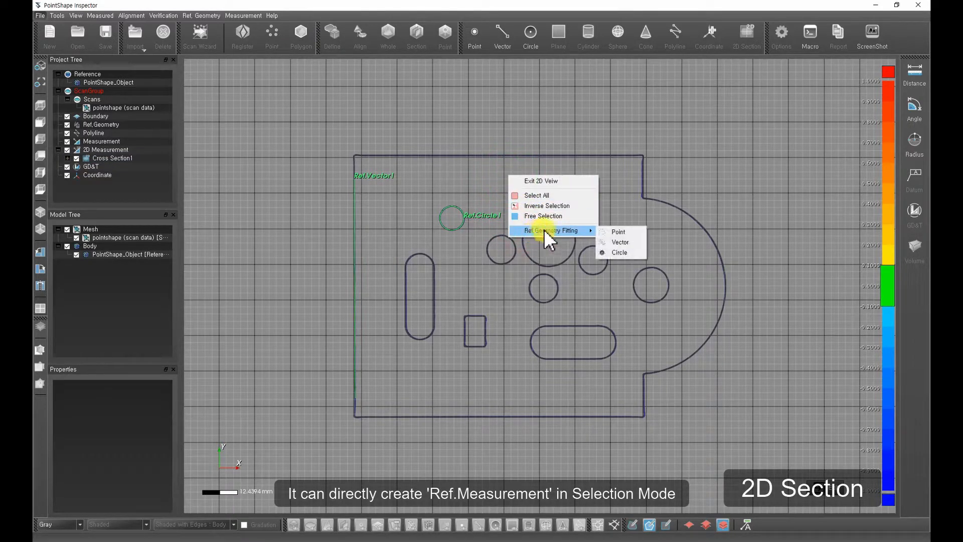
click(615, 232)
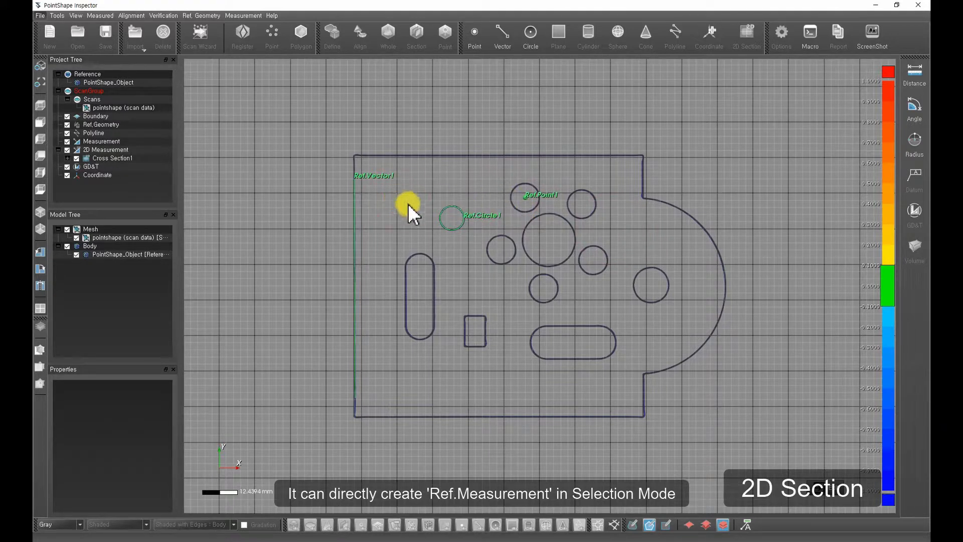
Select the large arc at the outline's right end with a freeform region and fit a reference circle to it
key(alt+s)
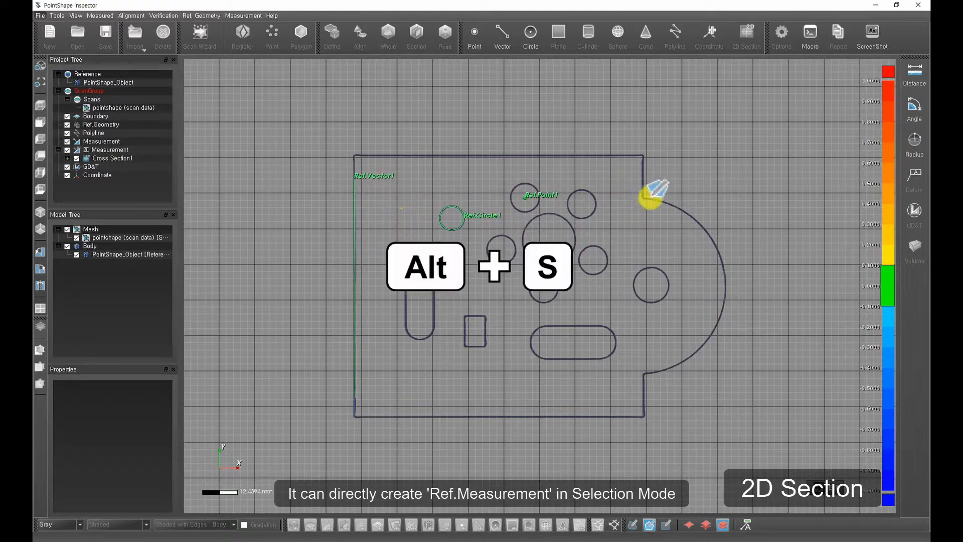
click(647, 225)
click(679, 302)
key(alt+s)
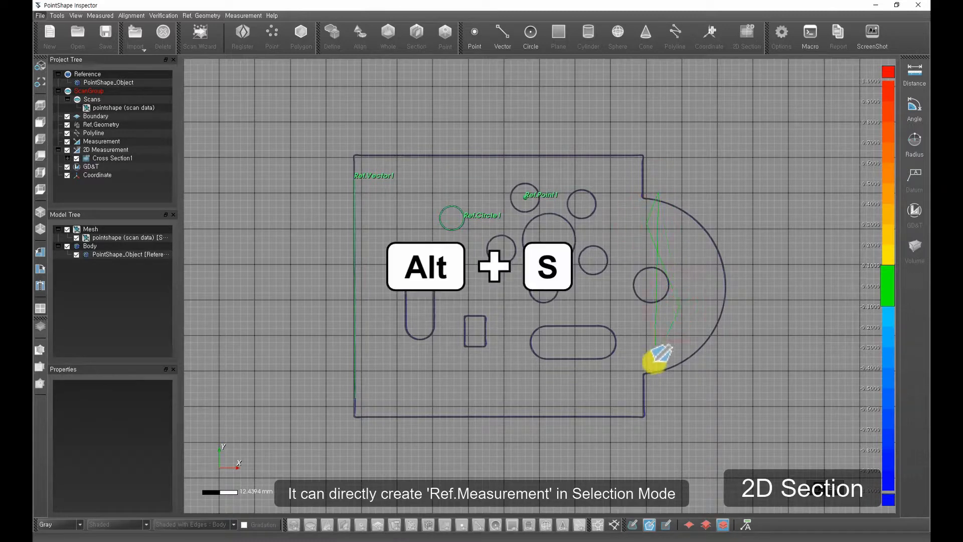
click(656, 360)
click(687, 420)
click(768, 387)
click(772, 182)
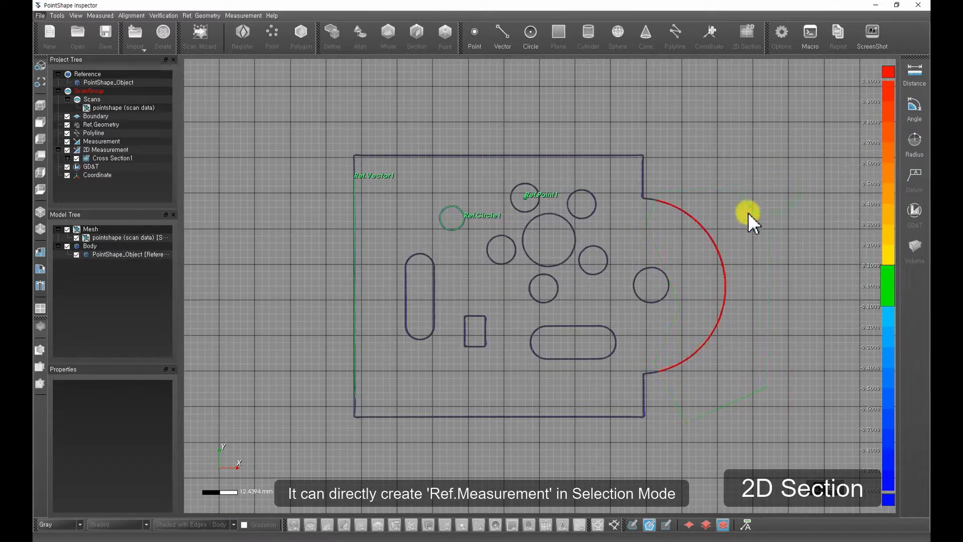
right_click(721, 197)
mouse_move(751, 253)
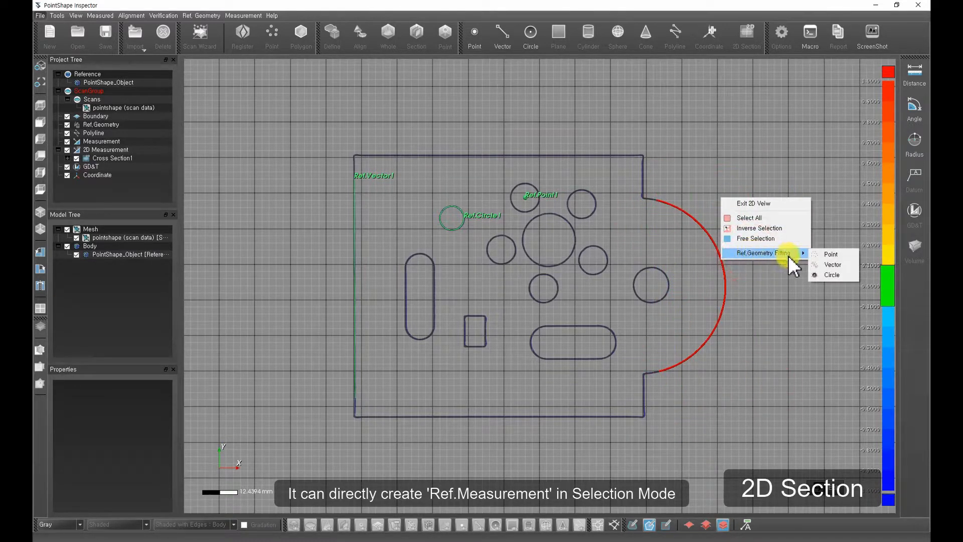
click(823, 275)
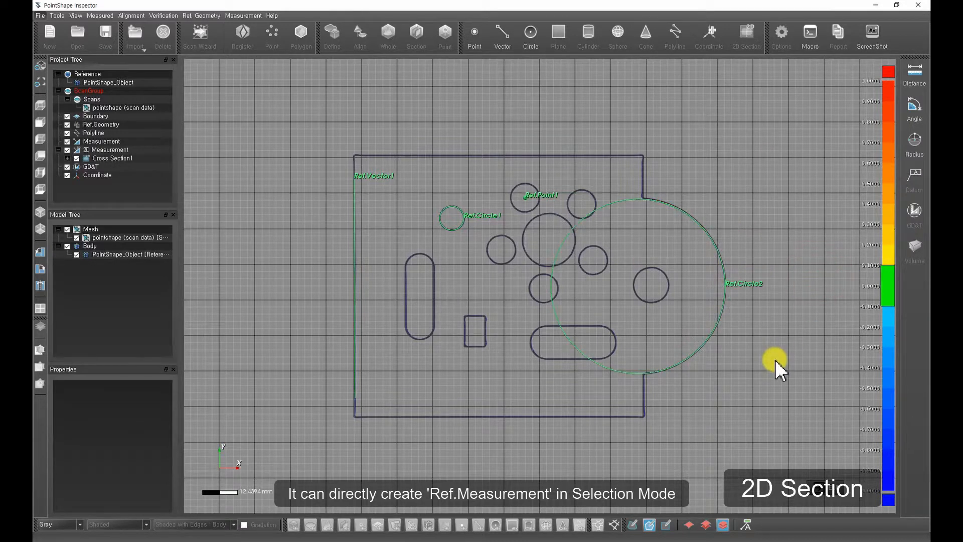
Select the outline's top horizontal edge and fit a reference vector to it
key(alt+s)
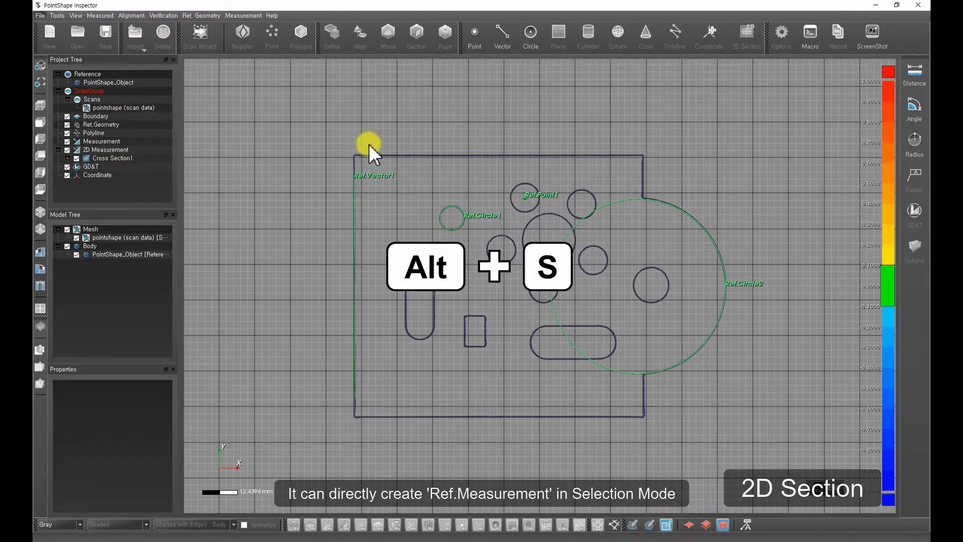
click(630, 157)
right_click(489, 122)
mouse_move(538, 181)
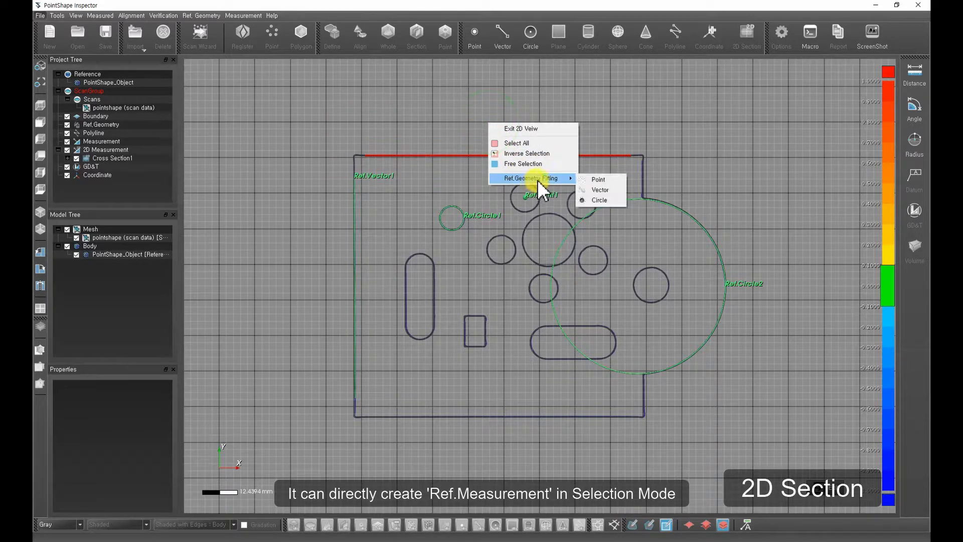
click(597, 193)
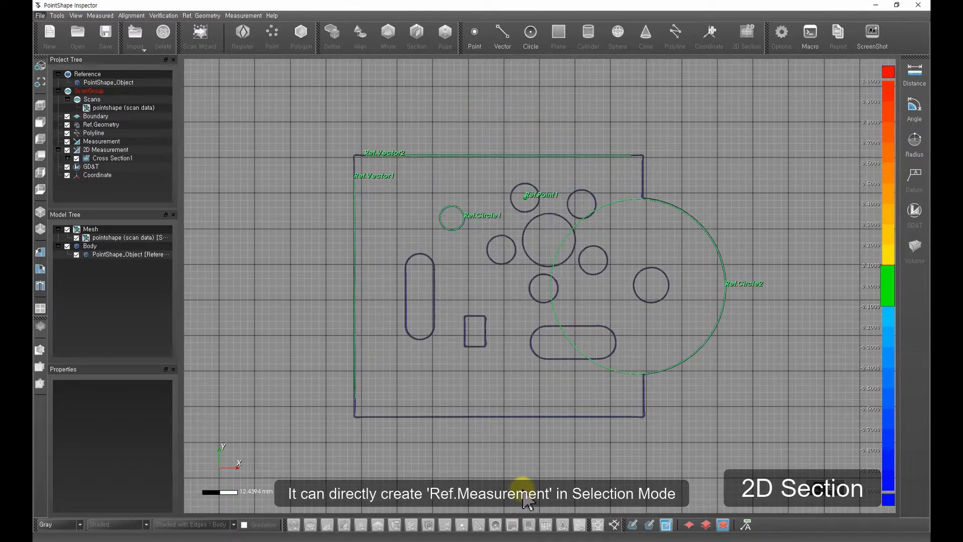
Select the outline's bottom horizontal edge and fit a reference vector to it
key(alt+s)
click(378, 400)
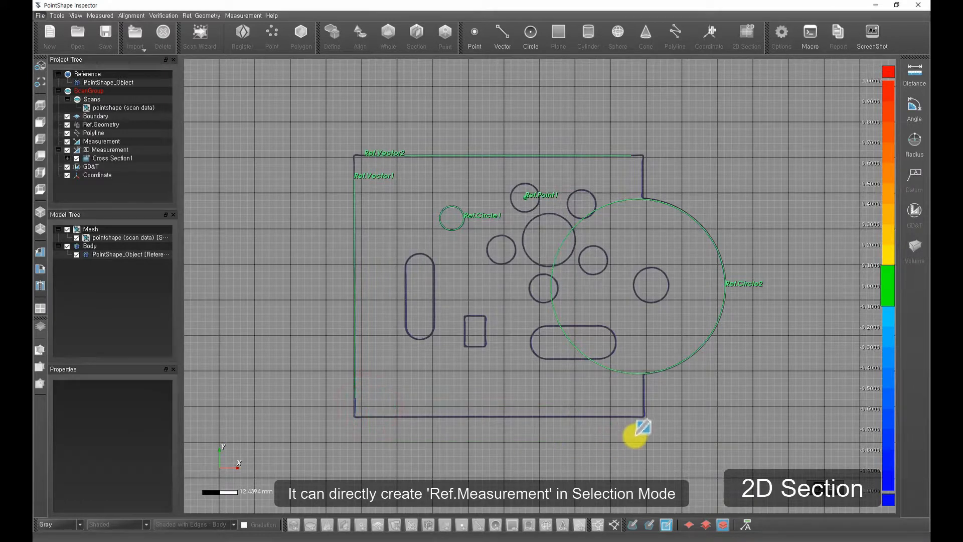
key(alt+s)
right_click(502, 385)
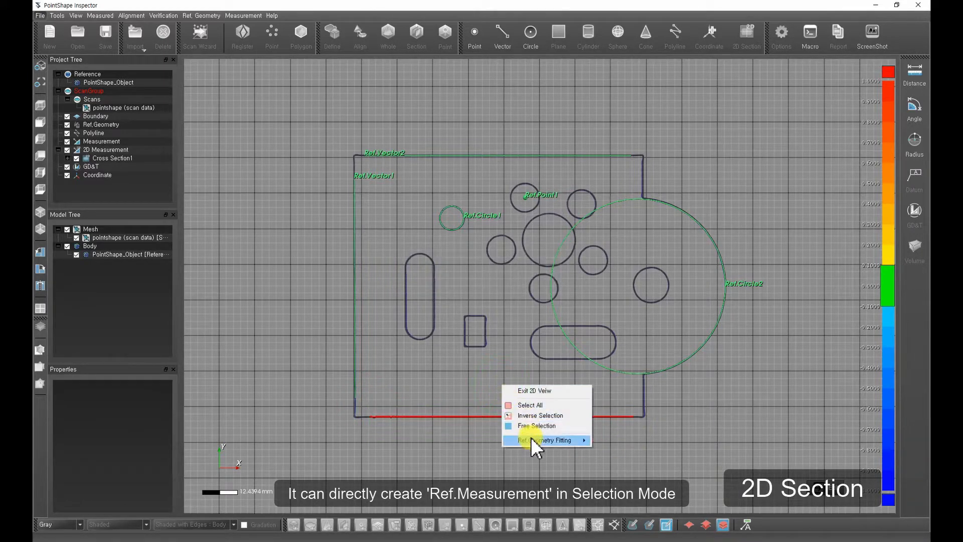
mouse_move(545, 440)
click(618, 451)
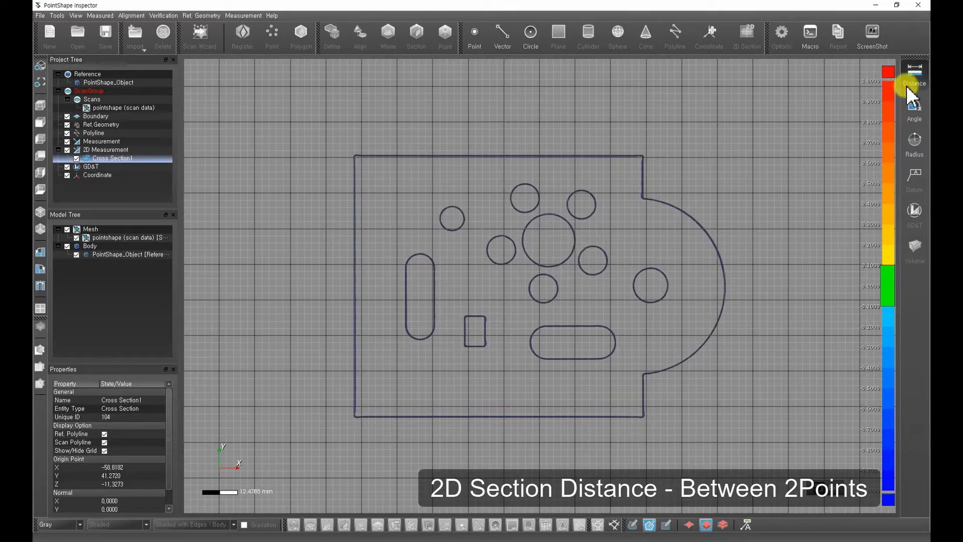
Add a Between 2Points distance without alignment between two points near the ends of the outline's top edge
click(916, 79)
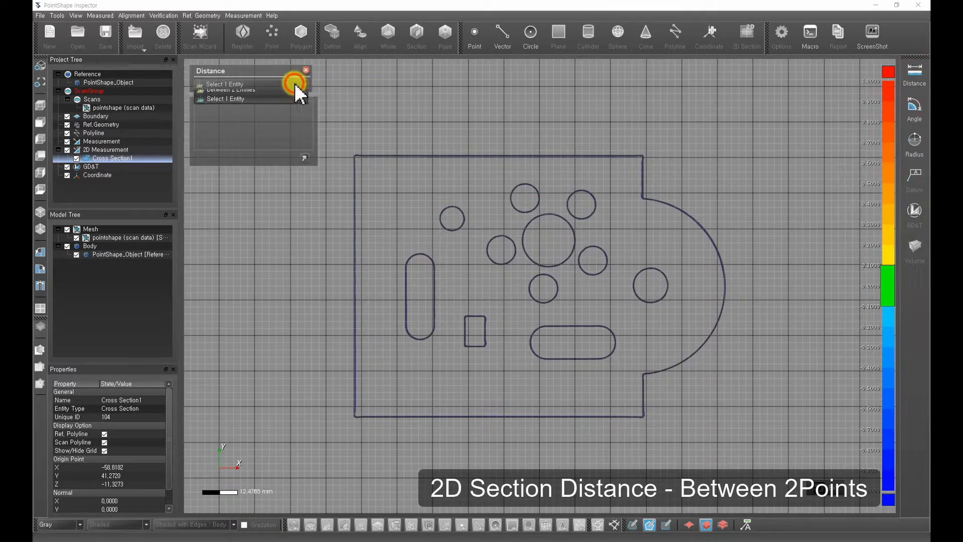
click(294, 84)
click(282, 93)
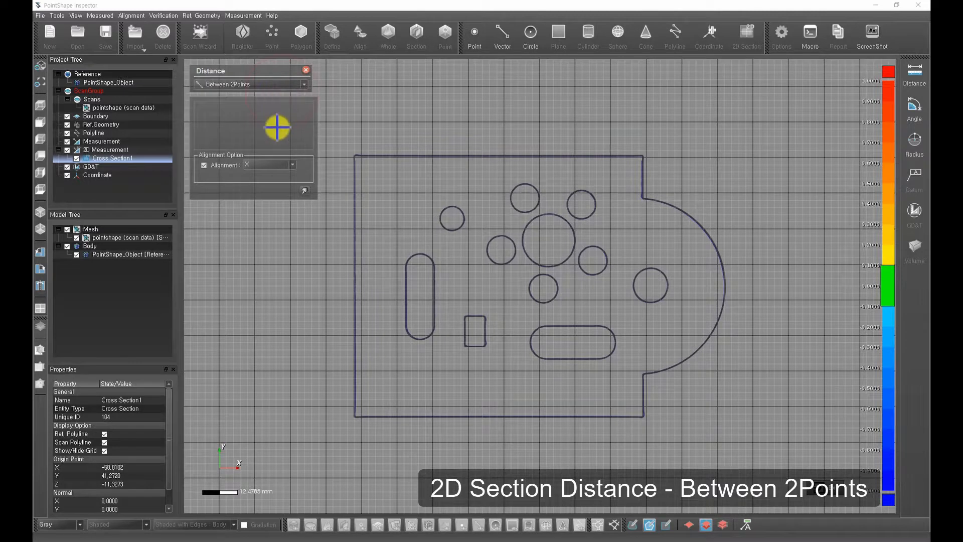
click(239, 166)
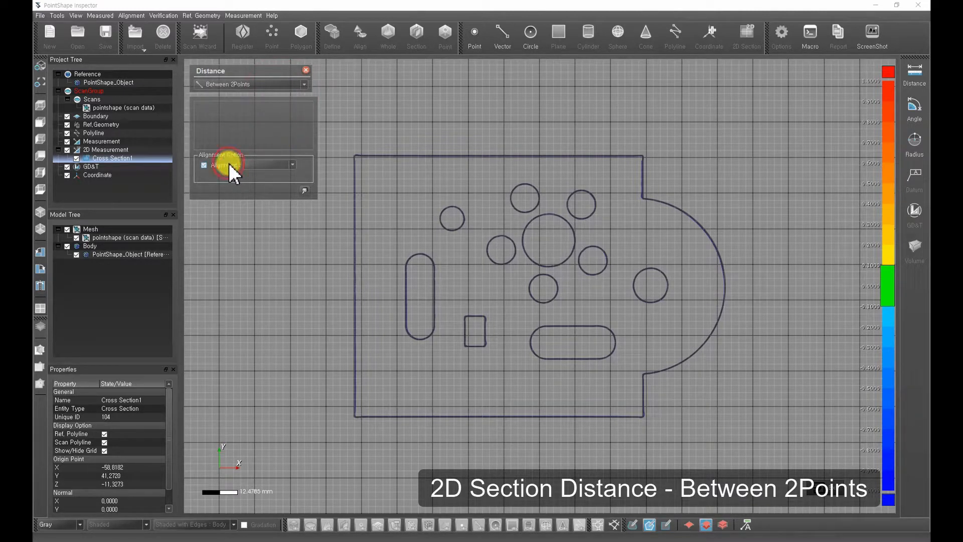
click(375, 155)
click(625, 157)
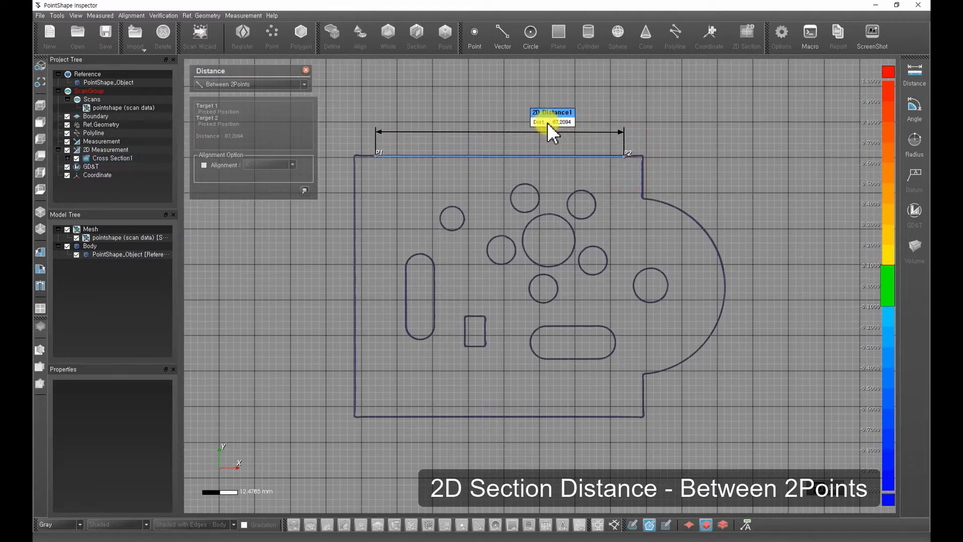
Add an X-aligned Between 2Points distance from the large arc's upper part to the top edge's left end, placed above the first dimension
click(213, 166)
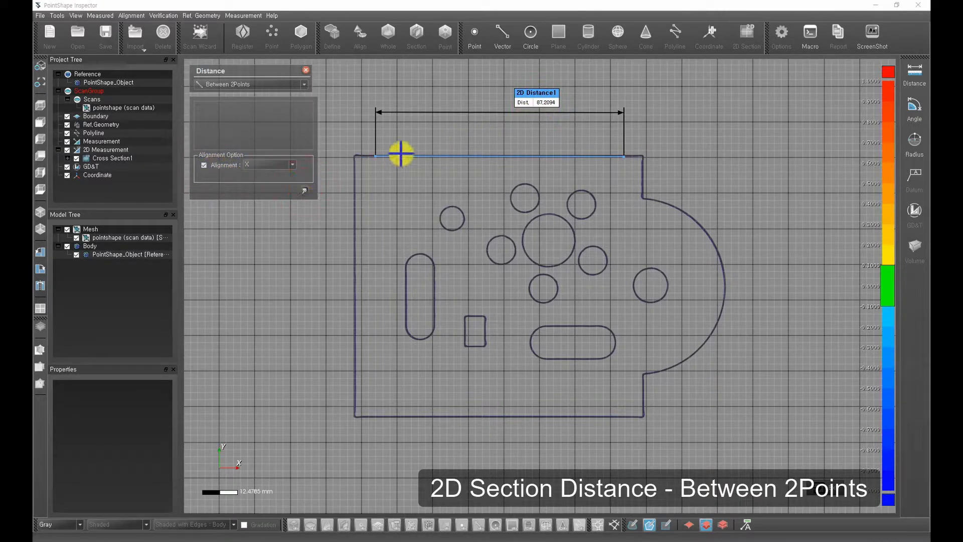
click(697, 220)
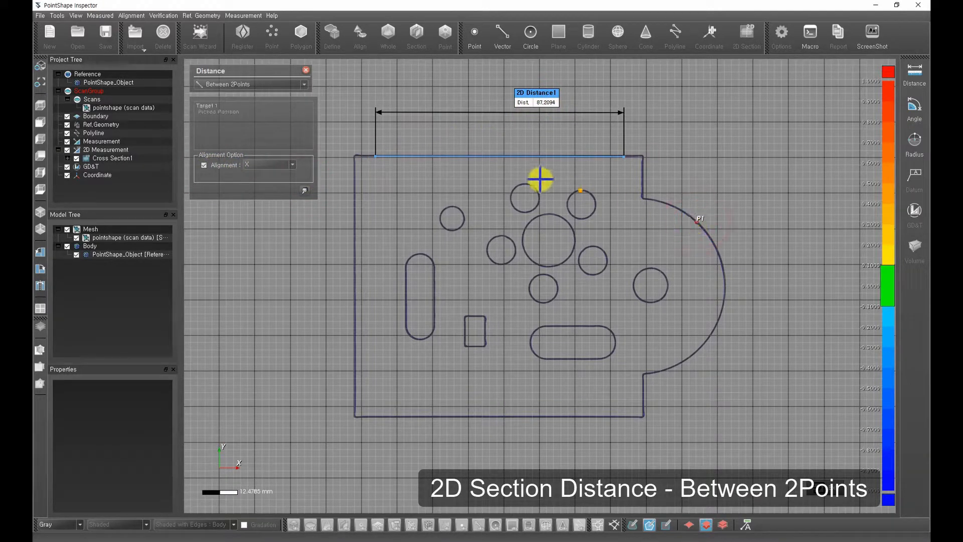
click(366, 155)
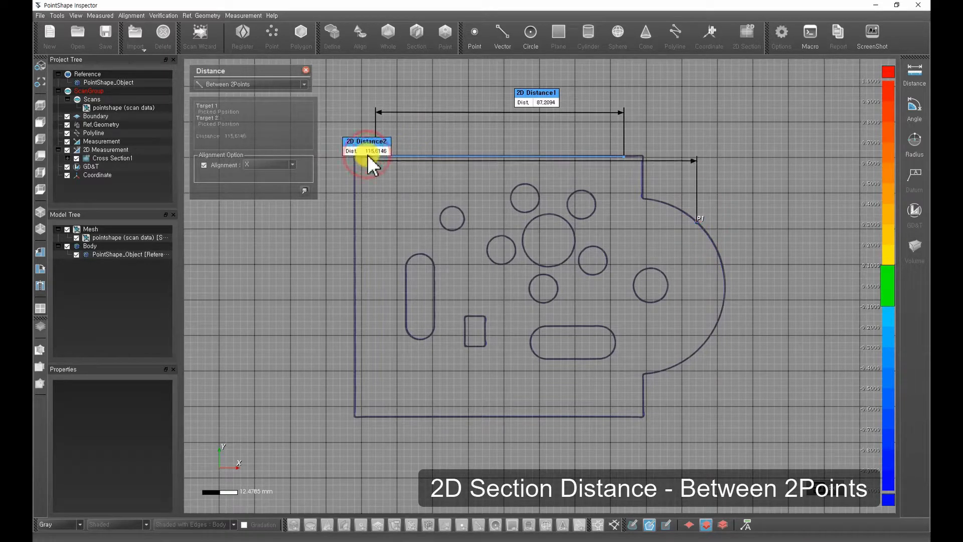
click(544, 77)
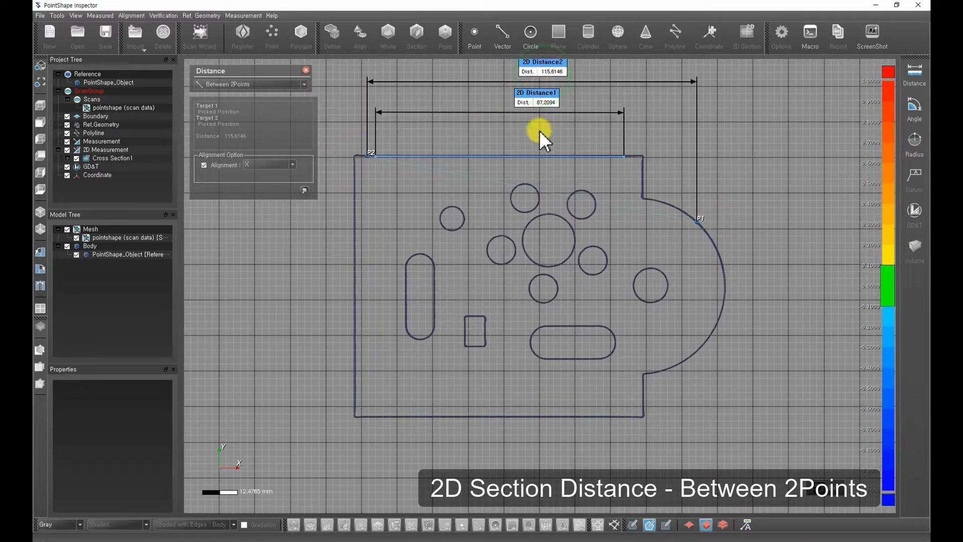
middle_drag(540, 152, 536, 192)
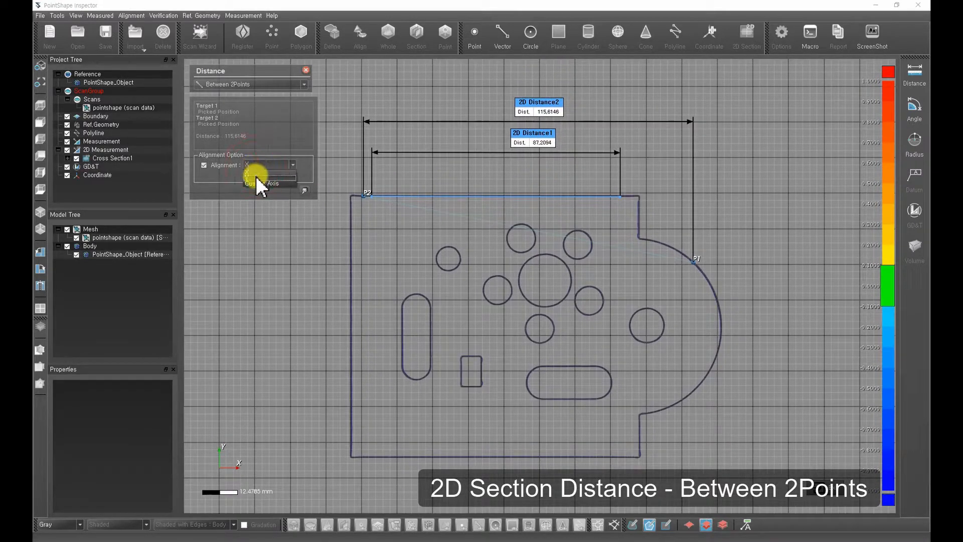
Add a Y-aligned Between 2Points distance from the left edge's upper end to the bottom edge, placed left of the outline
click(257, 174)
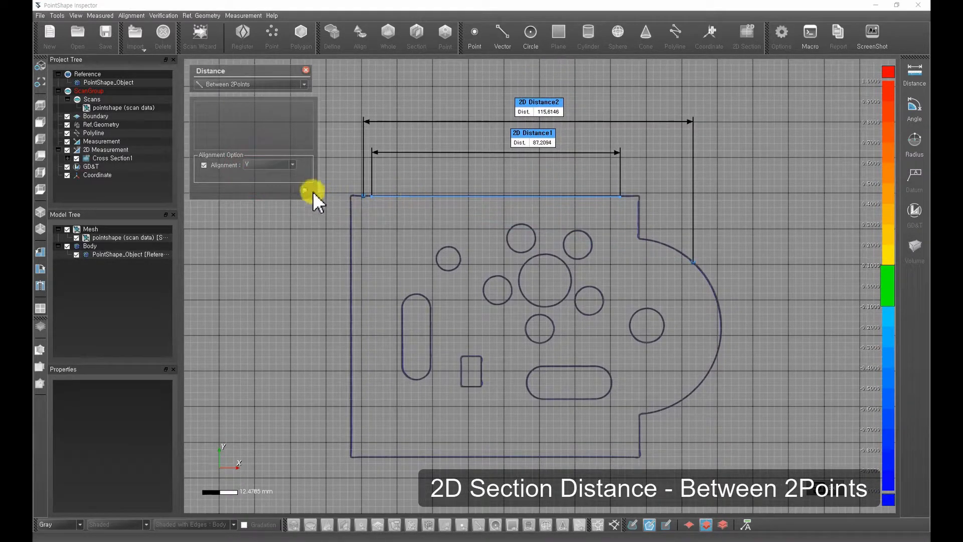
click(351, 207)
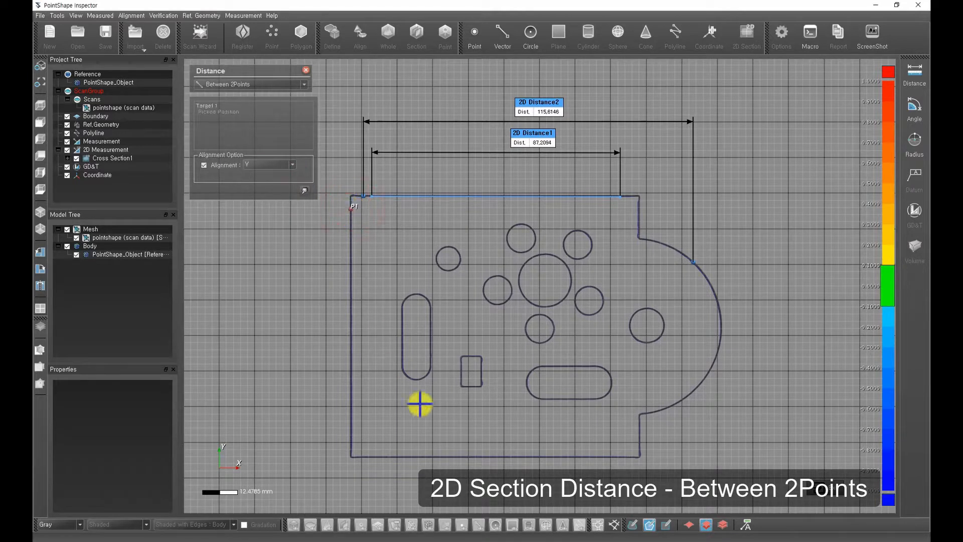
click(454, 455)
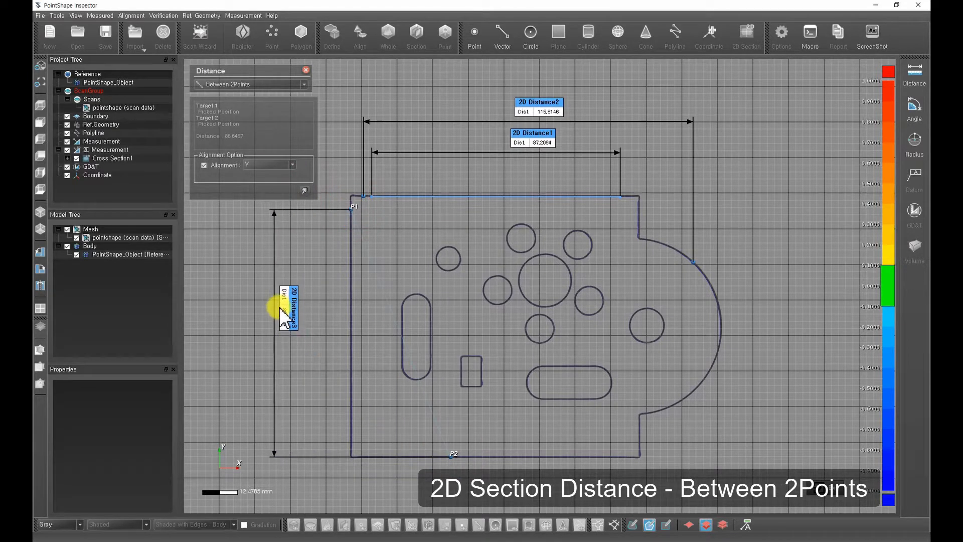
click(280, 307)
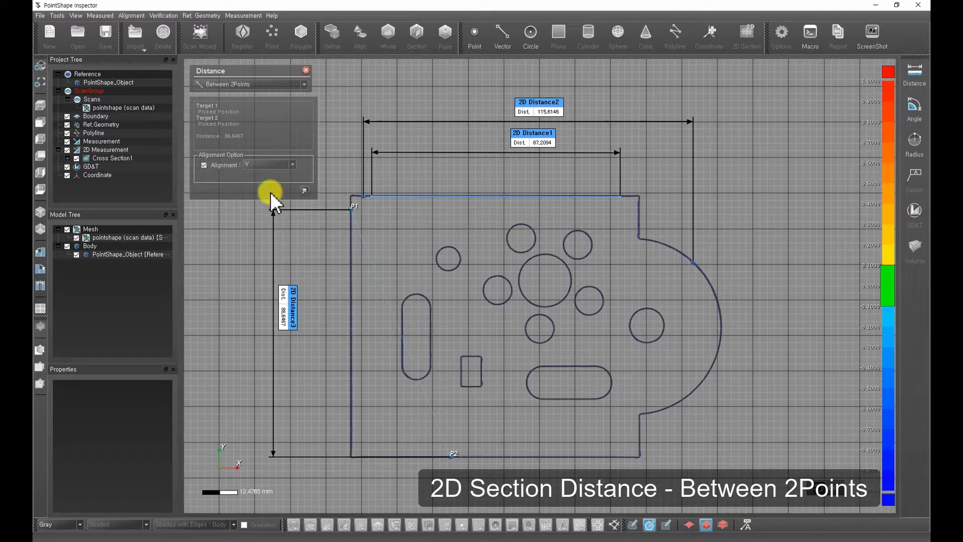
Add a Point to Vector distance from a point on the large arc to the outline's left edge, placed above the other dimensions
click(264, 86)
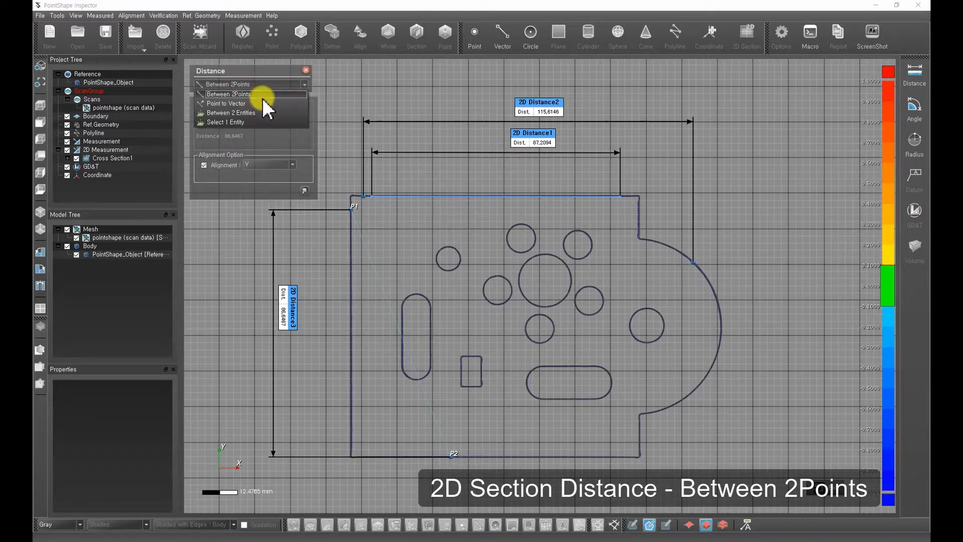
click(262, 103)
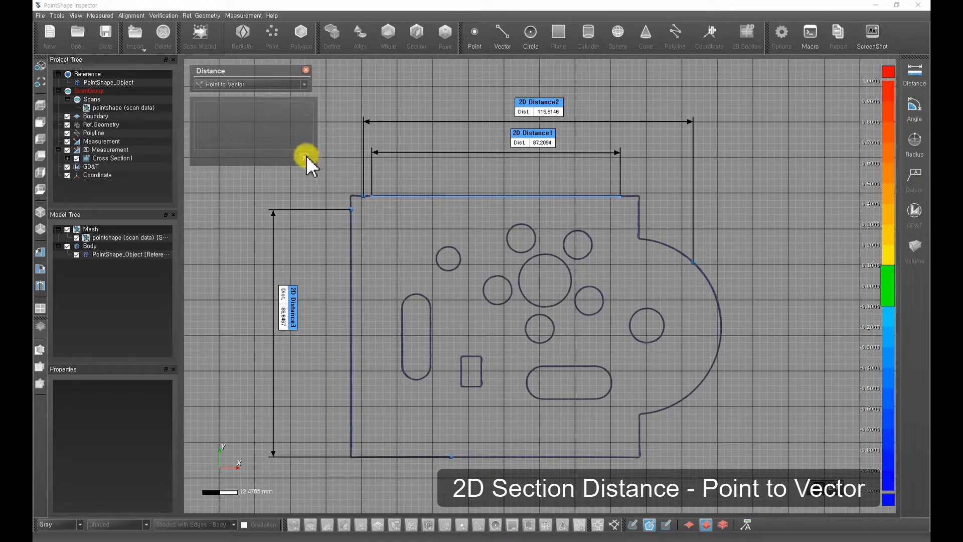
click(717, 299)
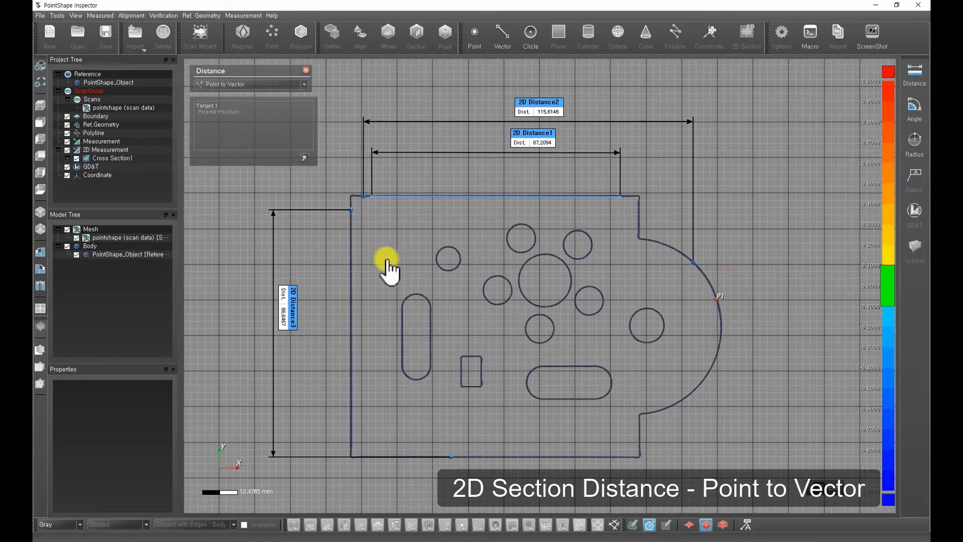
click(350, 274)
drag(642, 250, 563, 86)
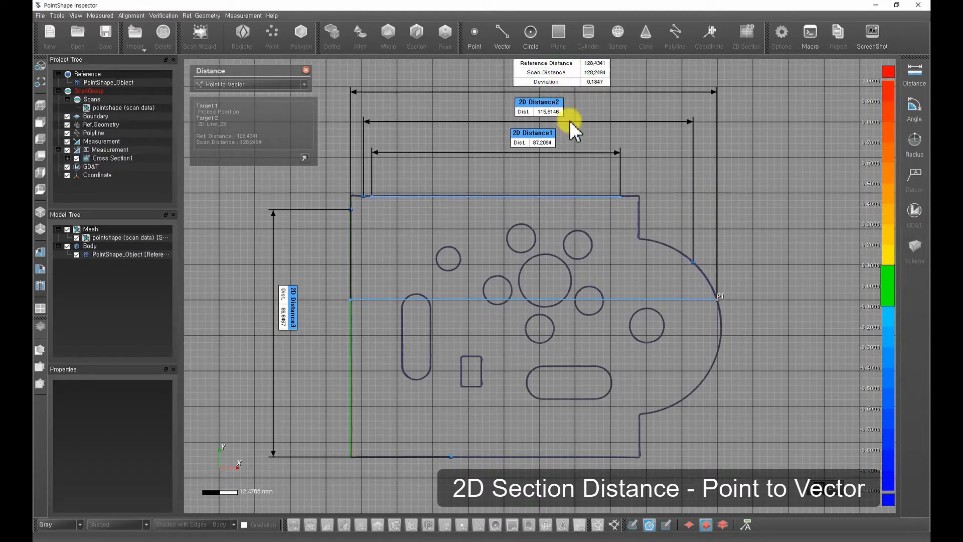
middle_drag(572, 132, 577, 154)
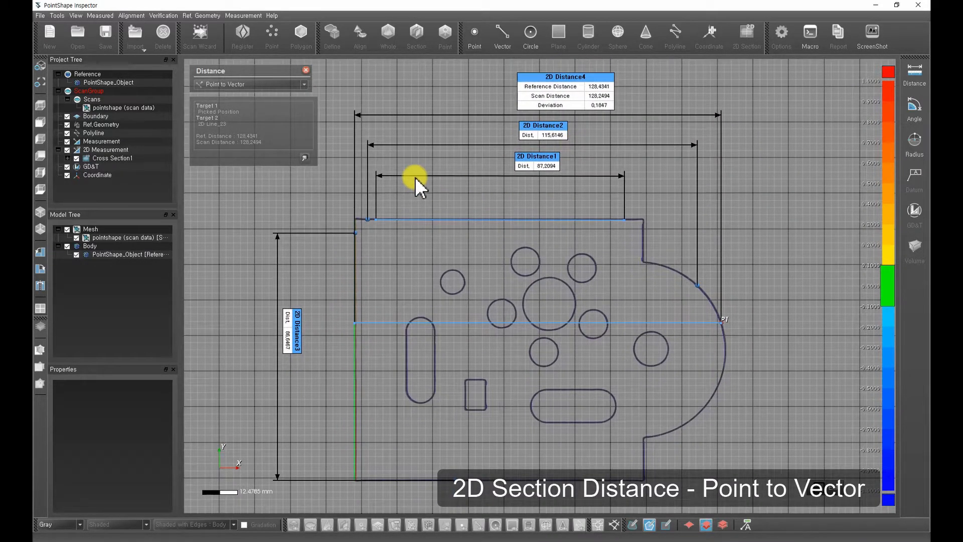
Add a Point to Vector distance from a bottom-edge point to the small rectangle's left side, with the label at the outline's lower left
click(305, 157)
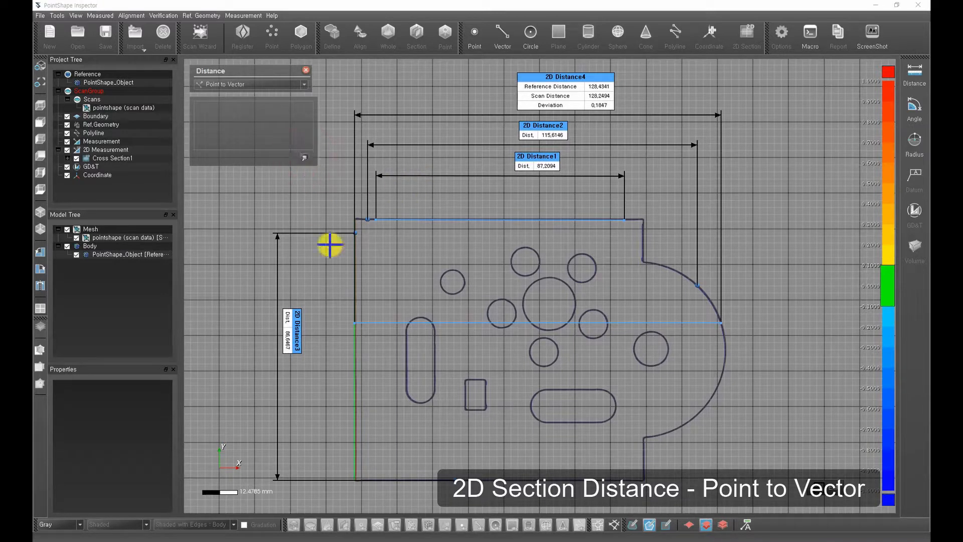
click(424, 480)
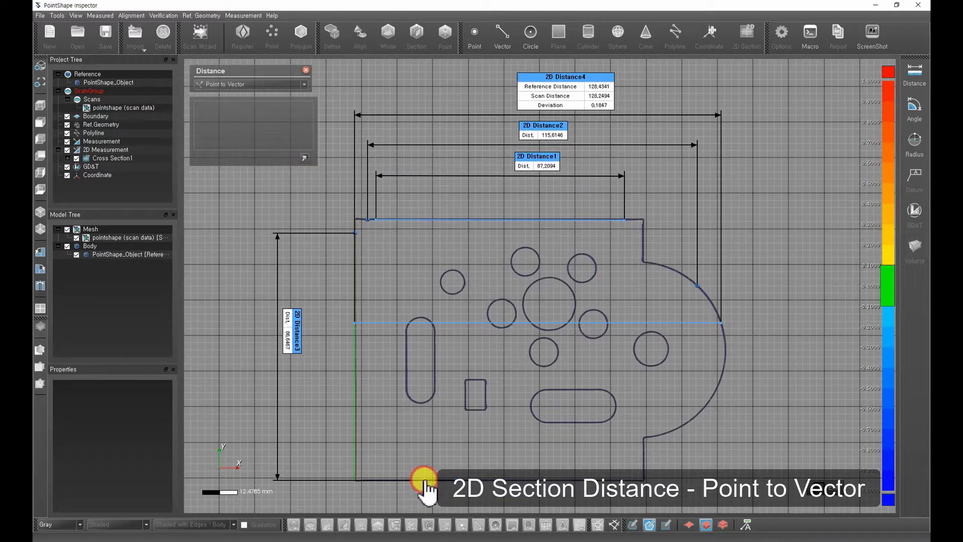
click(466, 396)
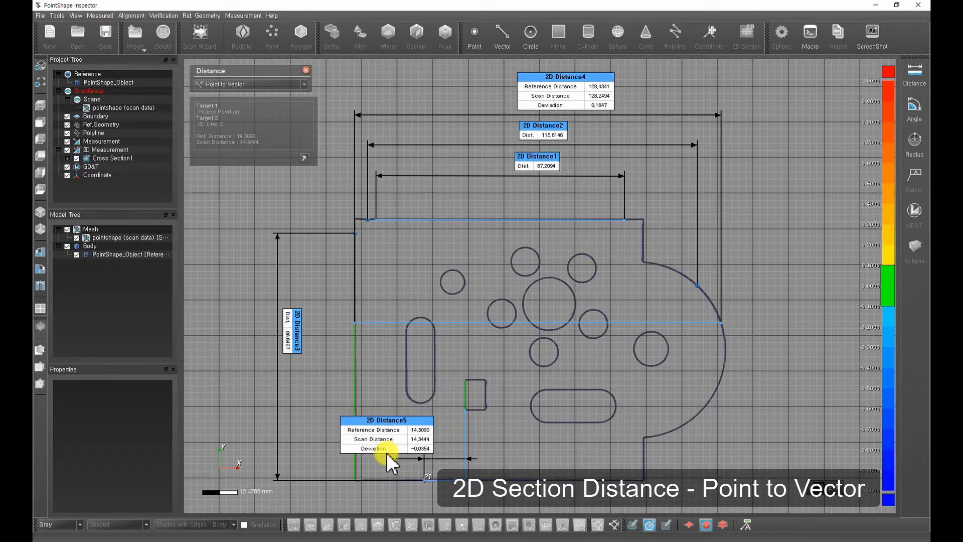
click(315, 459)
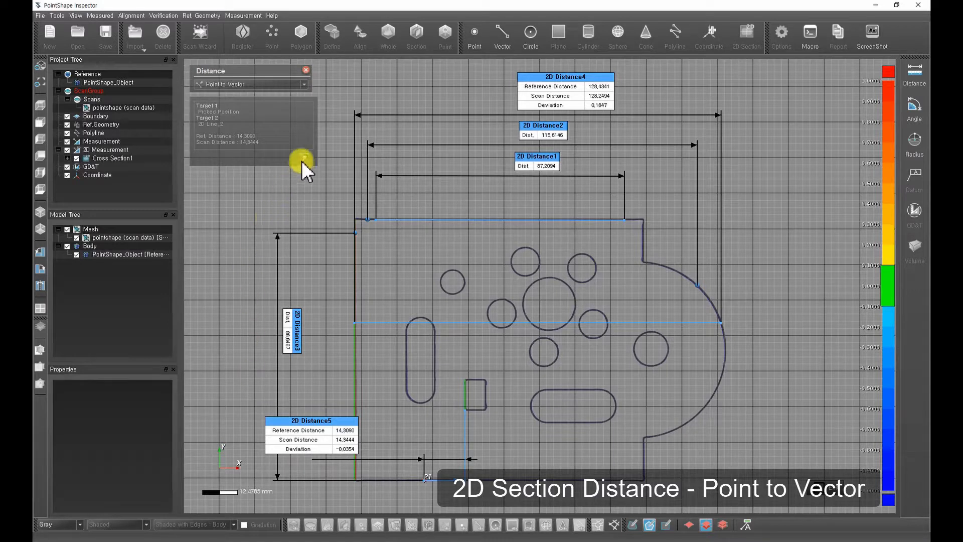
Add a Between 2 Entities distance without alignment between the upper-left and upper-right circles around the large central circle
click(301, 85)
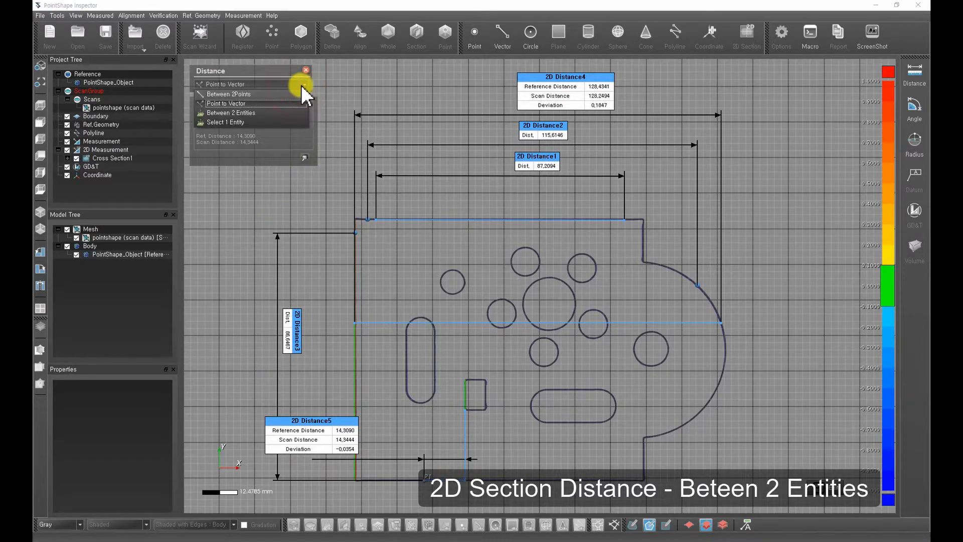
click(289, 114)
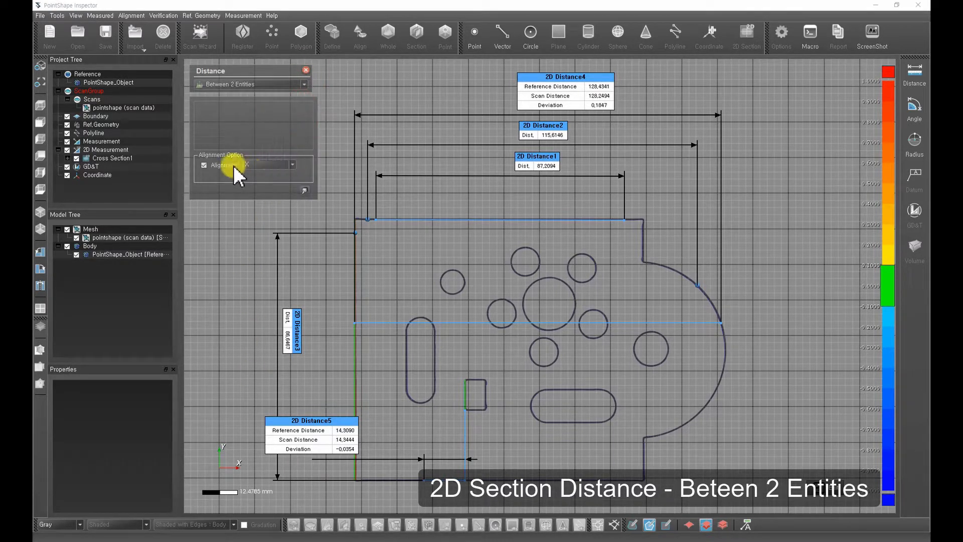
click(526, 248)
click(577, 257)
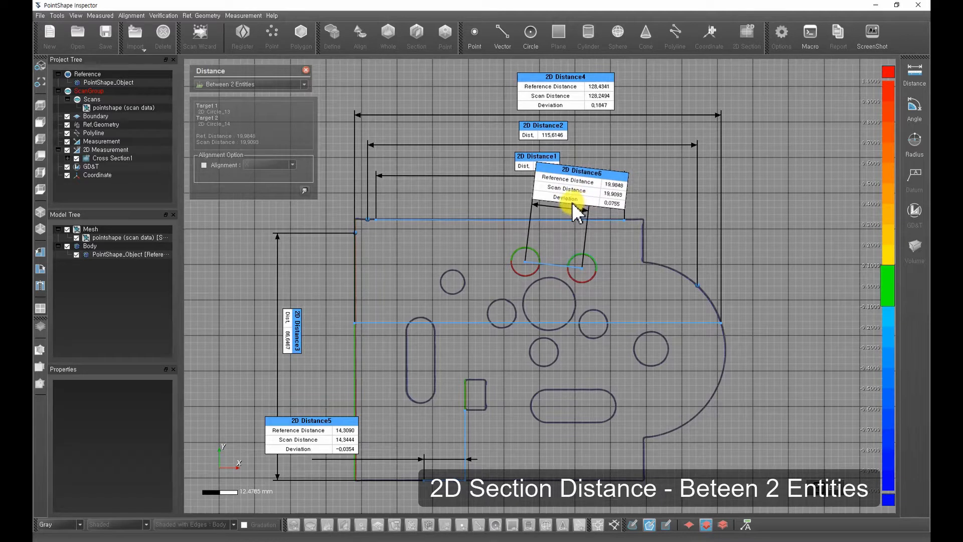
click(572, 203)
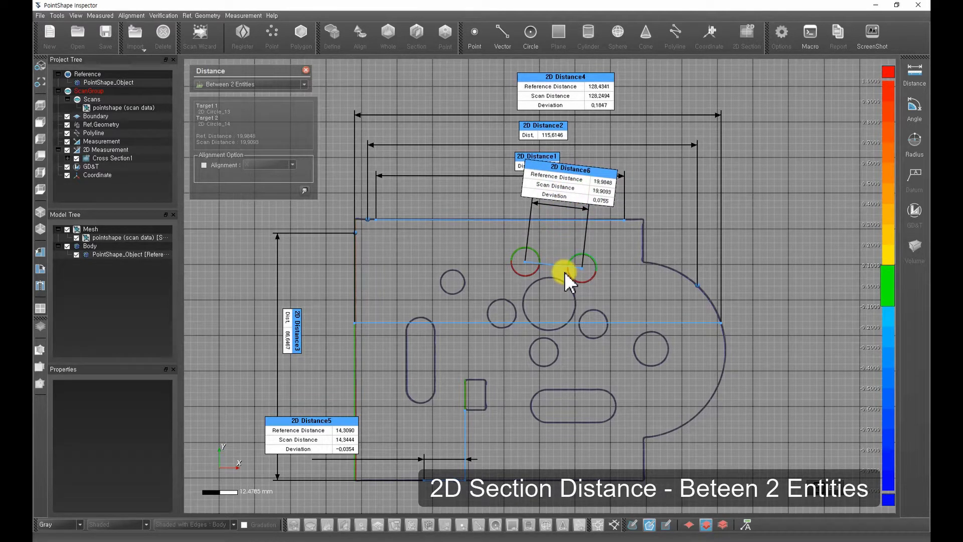
Add an X-aligned Between 2 Entities distance between the upper-right circle and the circle below it, placed at the outline's upper right
click(226, 165)
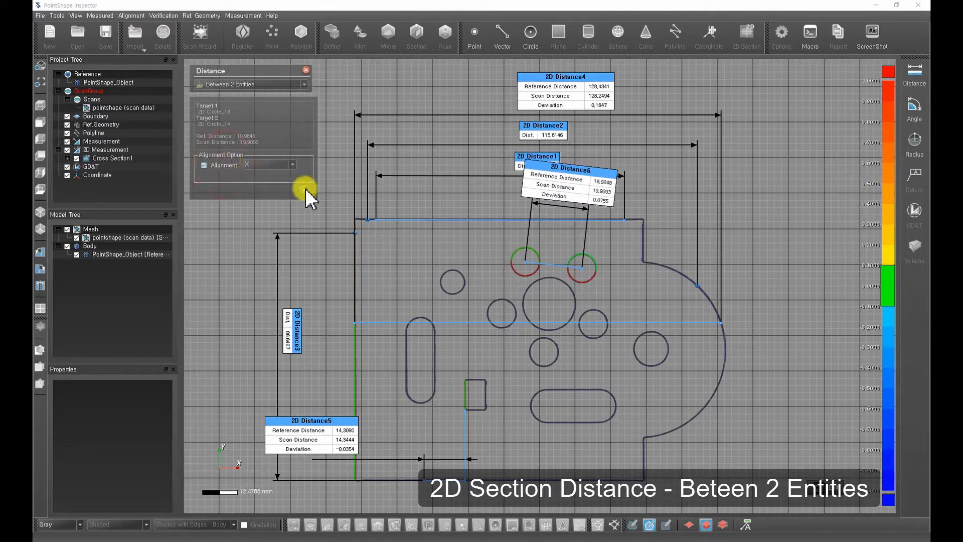
click(584, 282)
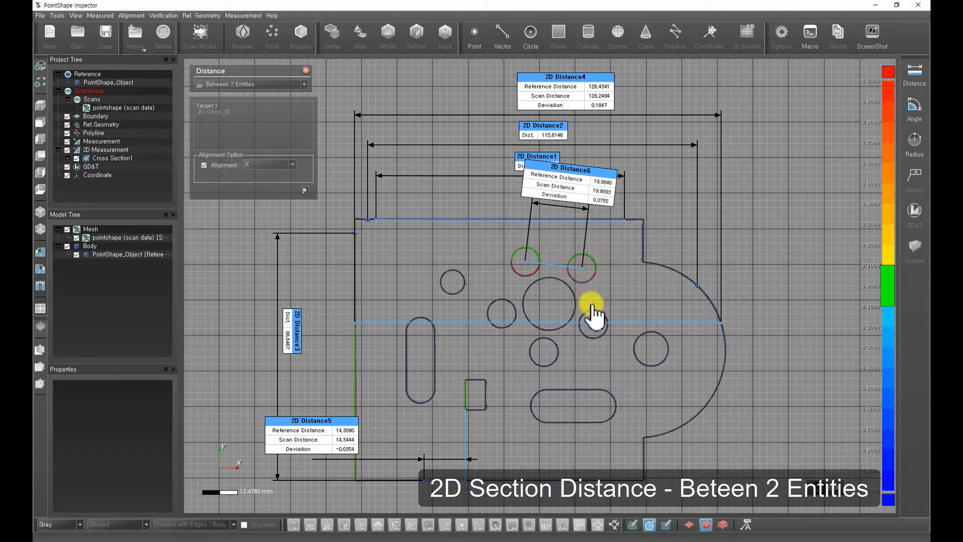
click(595, 321)
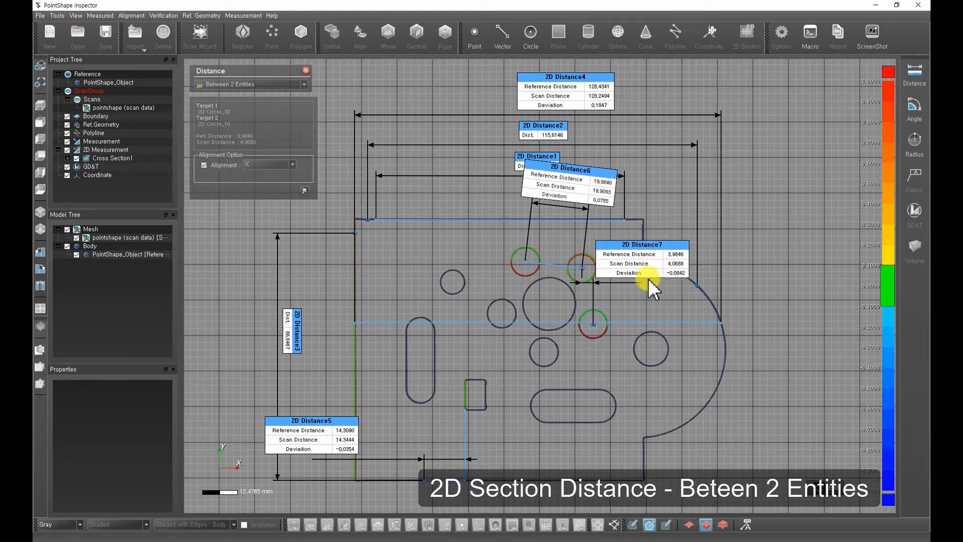
click(690, 236)
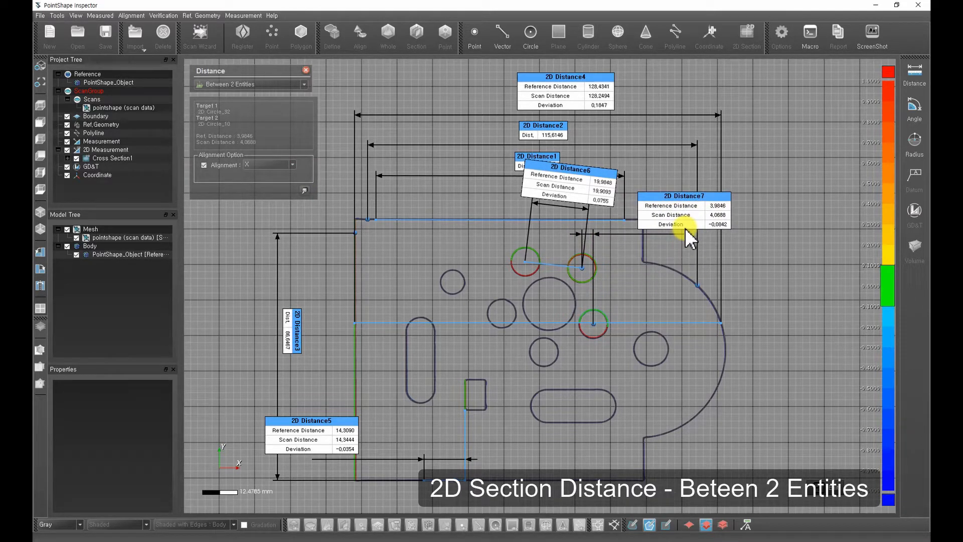
Add a Y-aligned Between 2 Entities distance between the same two circles right of the large central circle, placed to their right
click(258, 177)
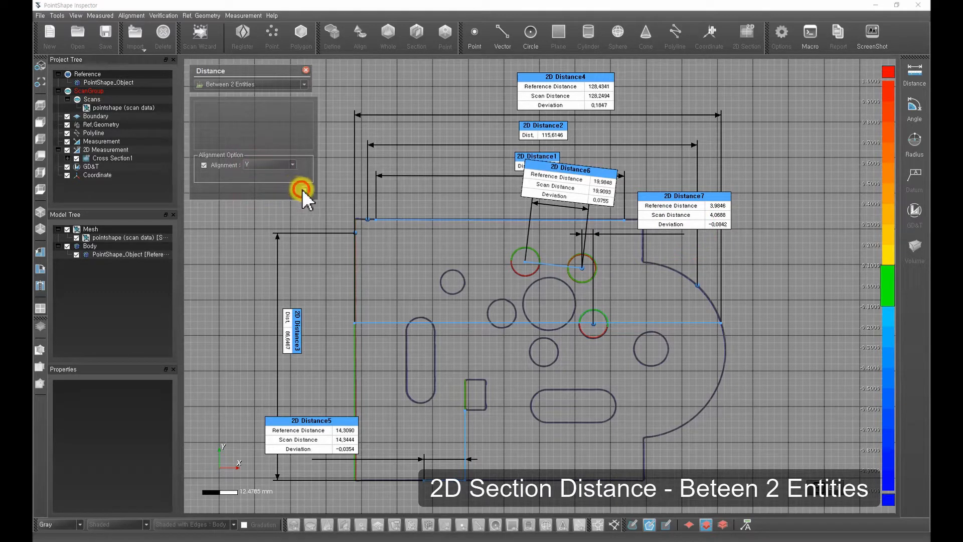
click(604, 322)
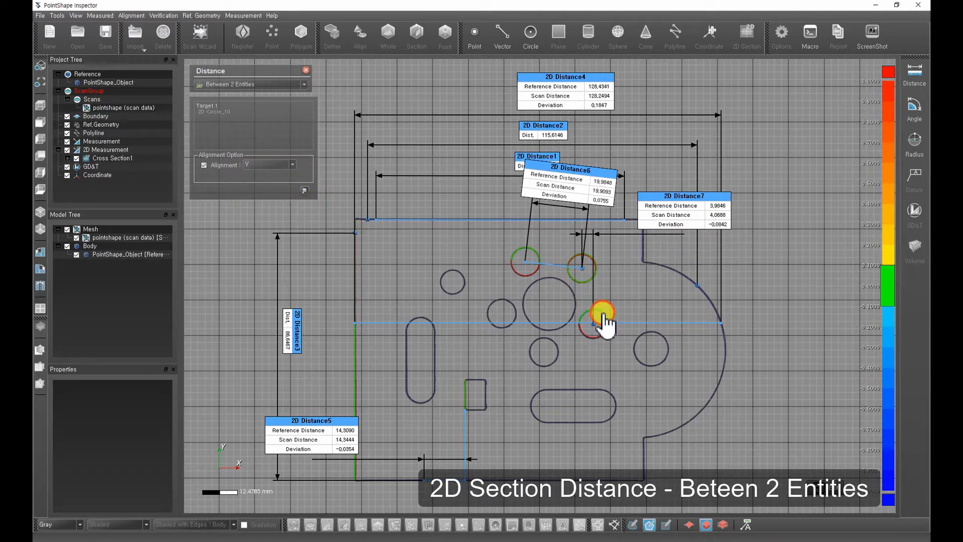
click(590, 259)
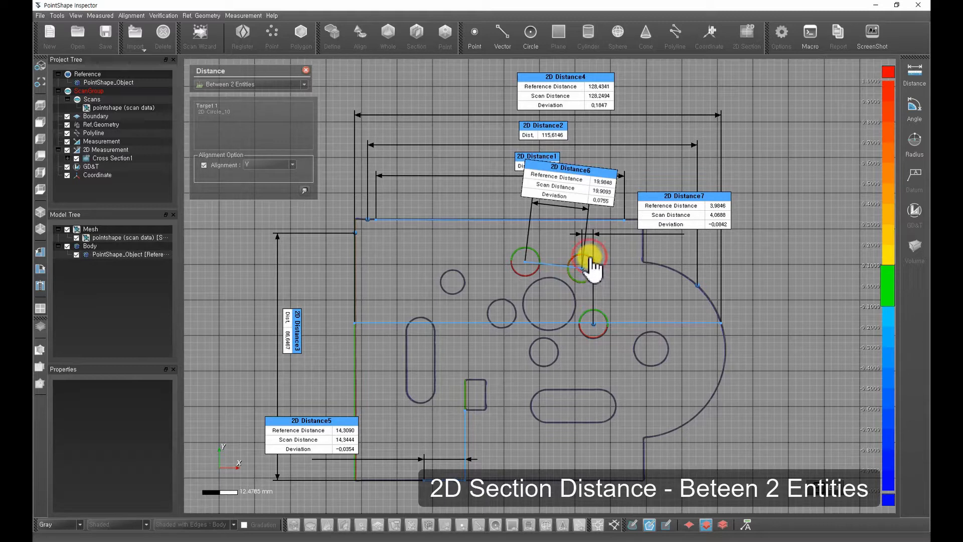
click(685, 300)
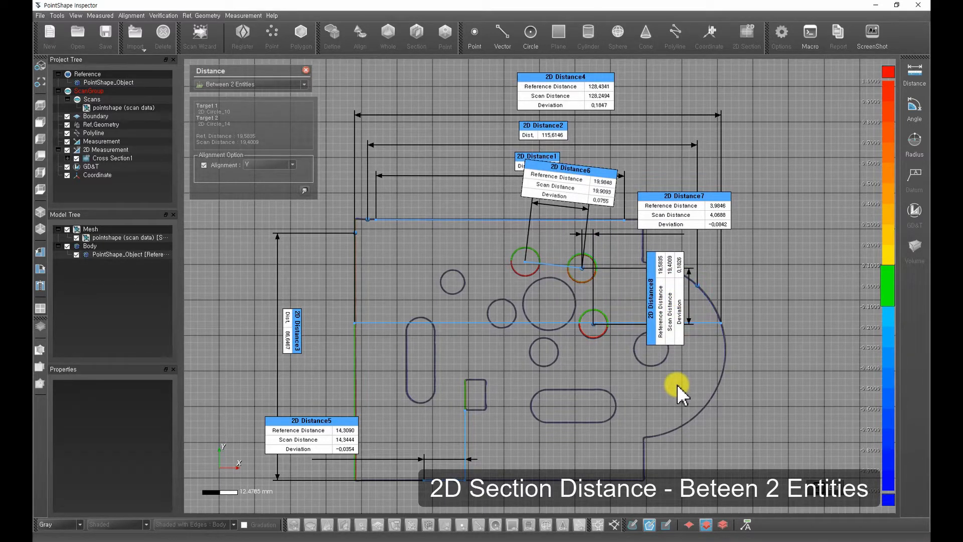
Add a Select 1 Entity distance for the outline's long left edge, with the label placed outside to the left of the part
click(264, 86)
click(254, 123)
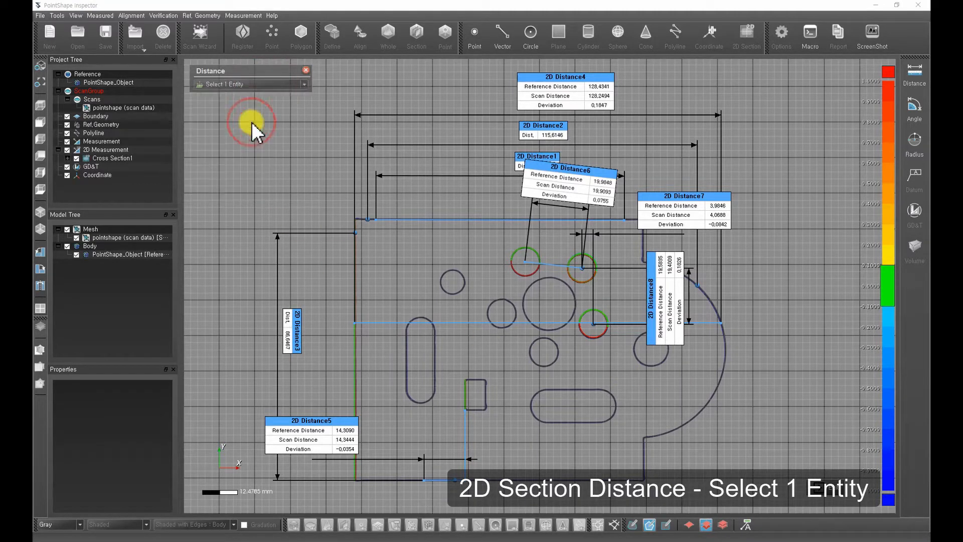
click(305, 159)
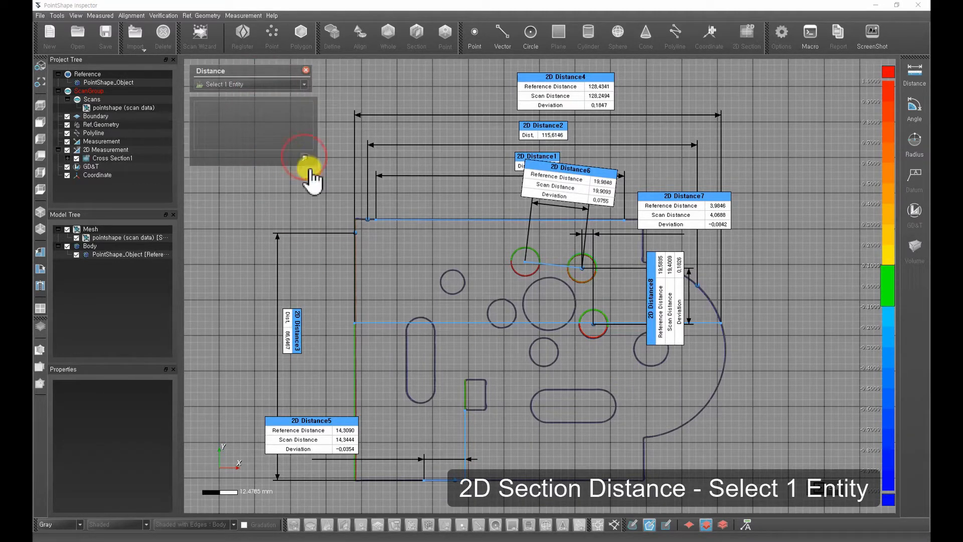
click(356, 231)
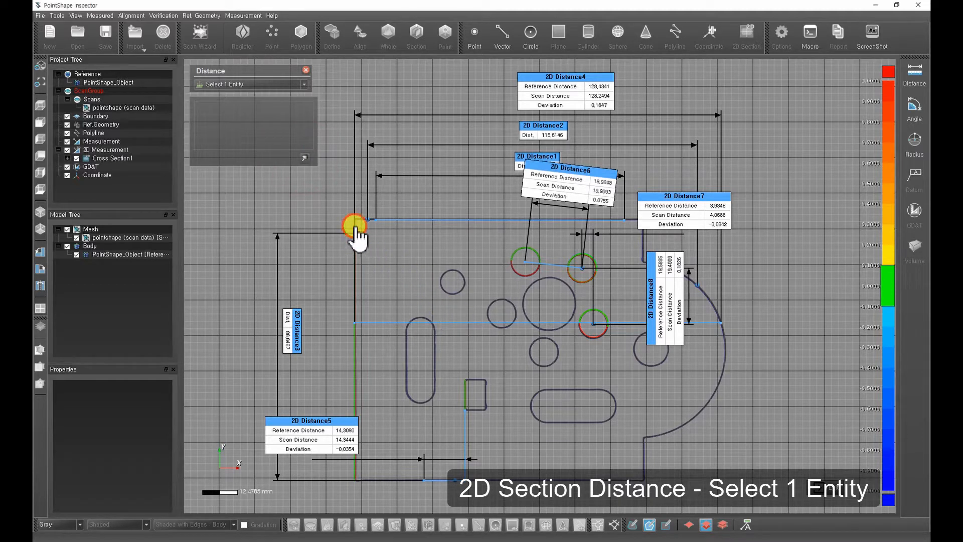
click(222, 356)
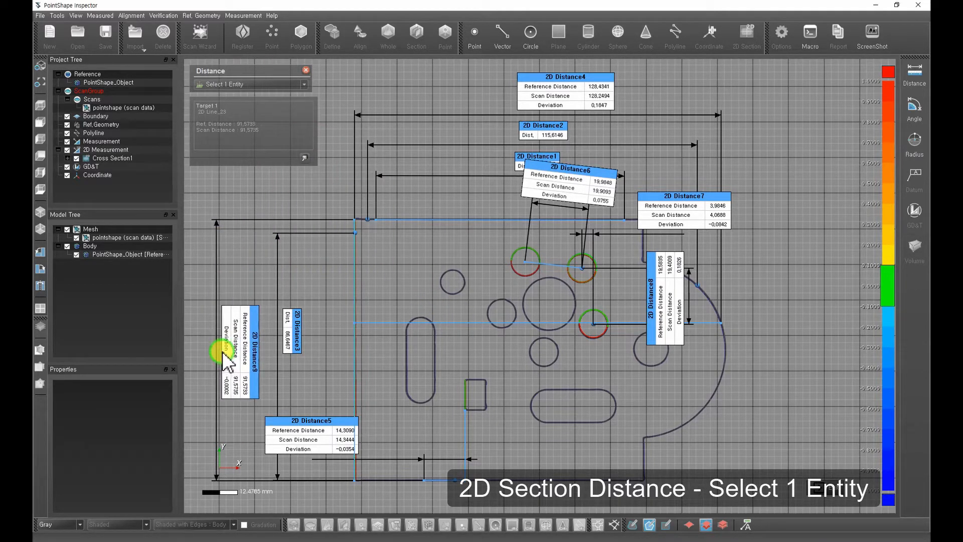
Add a Select 1 Entity distance for the straight left side of the vertical slot, with the label beside the slot's upper left
click(305, 158)
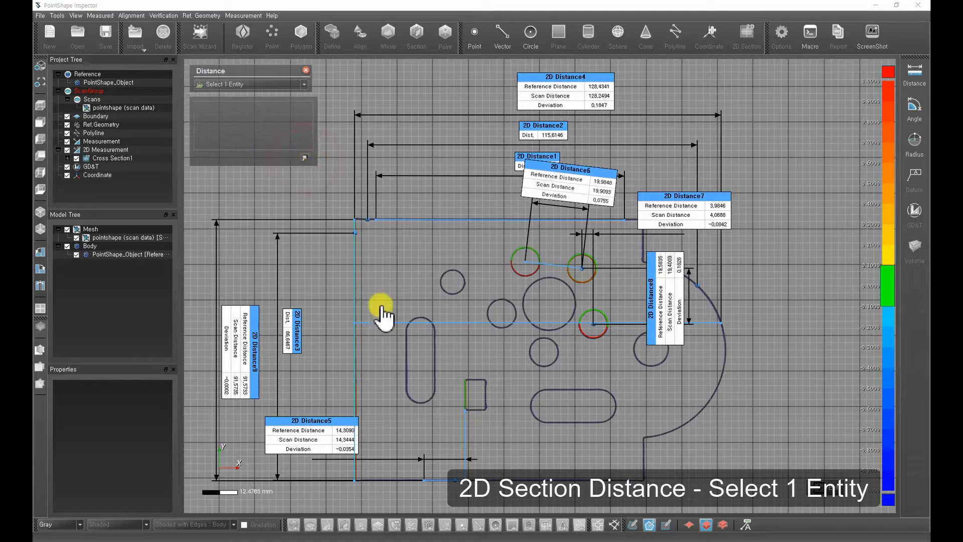
click(406, 352)
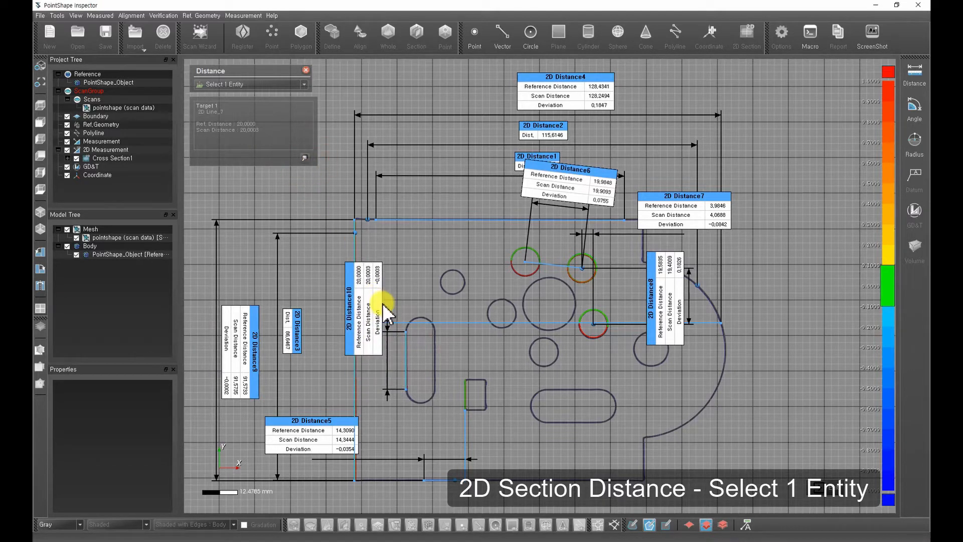
click(387, 282)
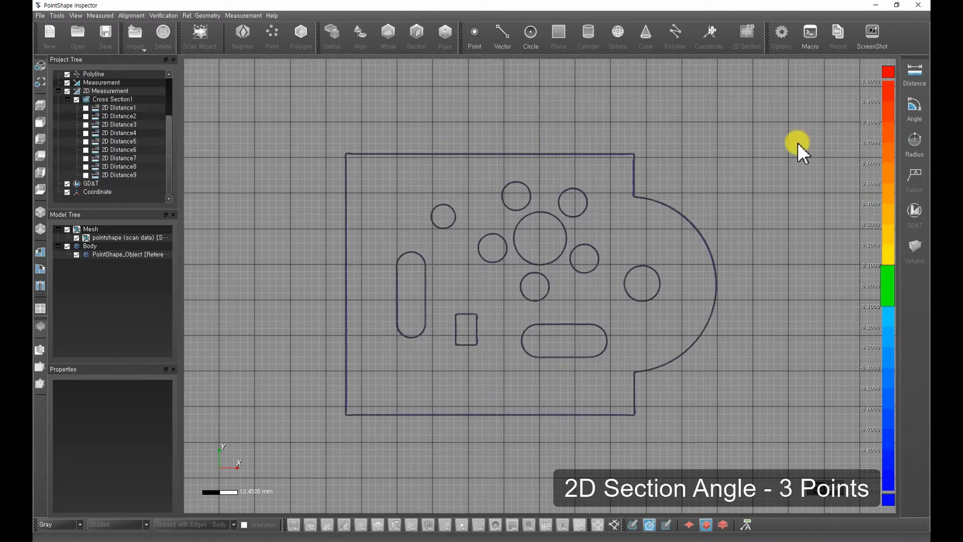
Add a 3 Points angle at the outline's upper-right corner, picking points on the short vertical edge, corner and top edge, labelled above the corner
click(915, 107)
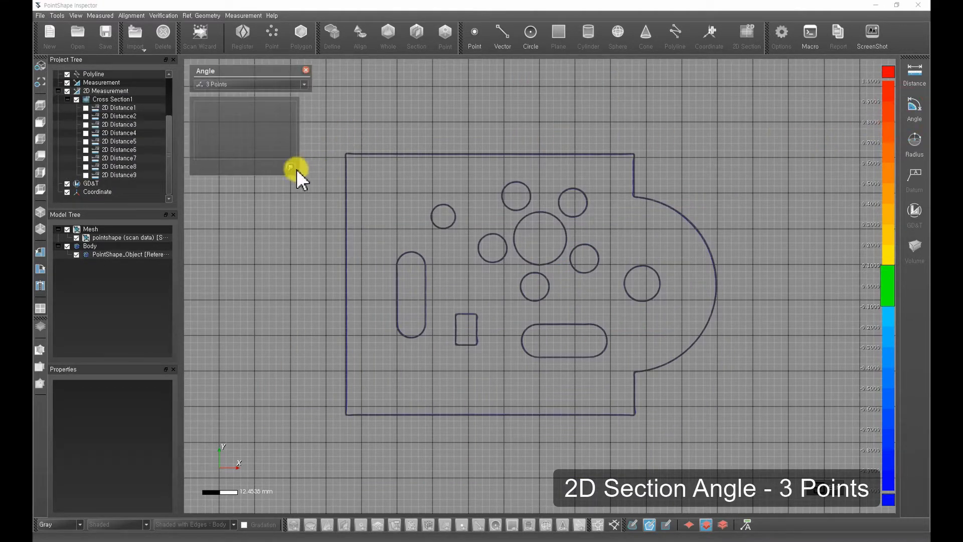
click(633, 192)
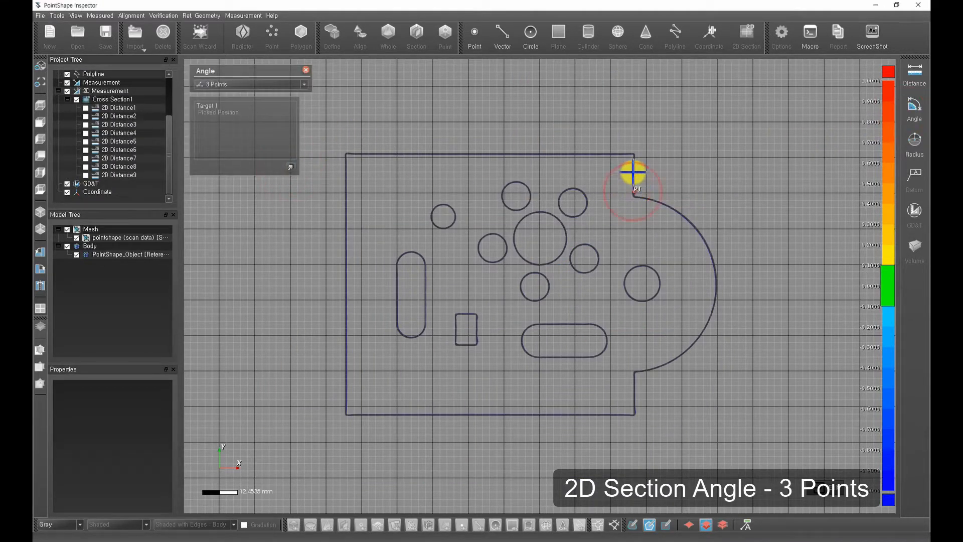
click(634, 153)
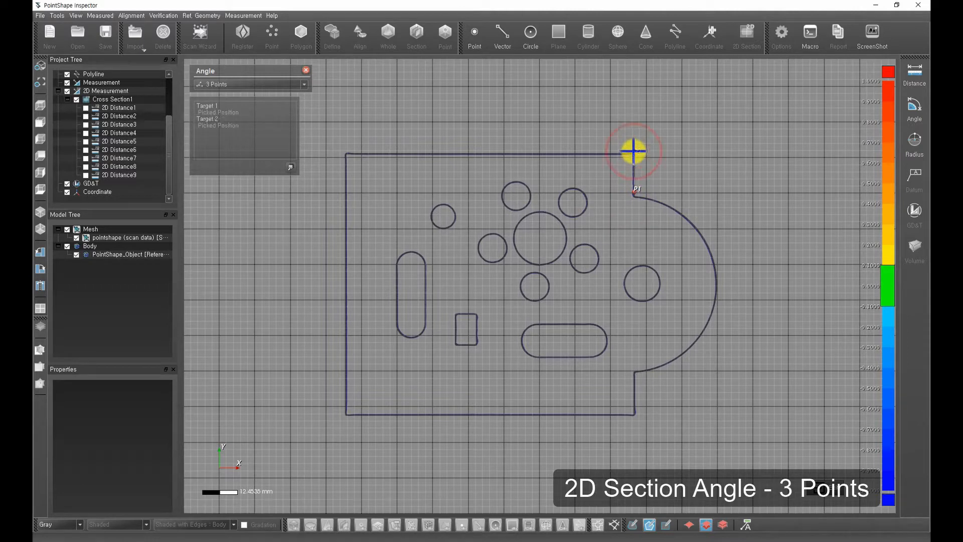
click(594, 154)
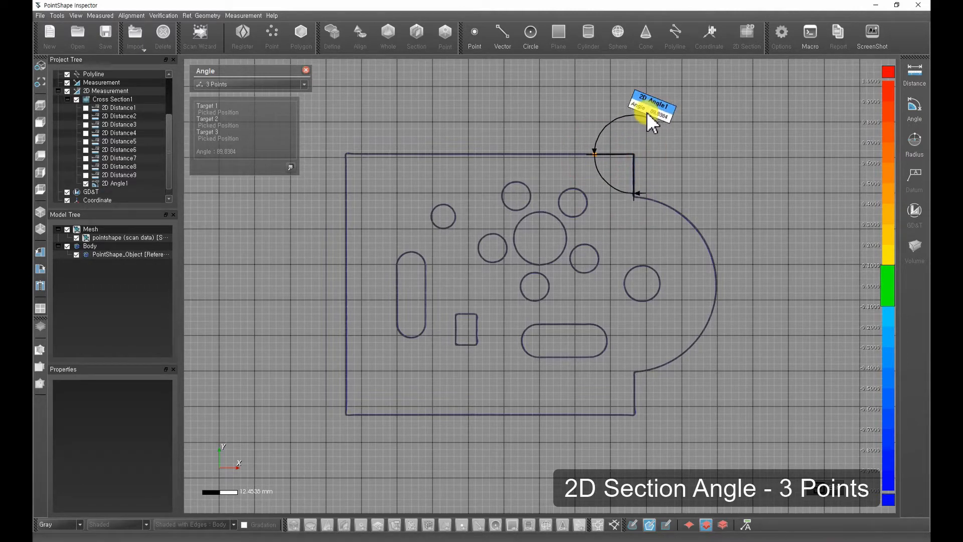
click(628, 110)
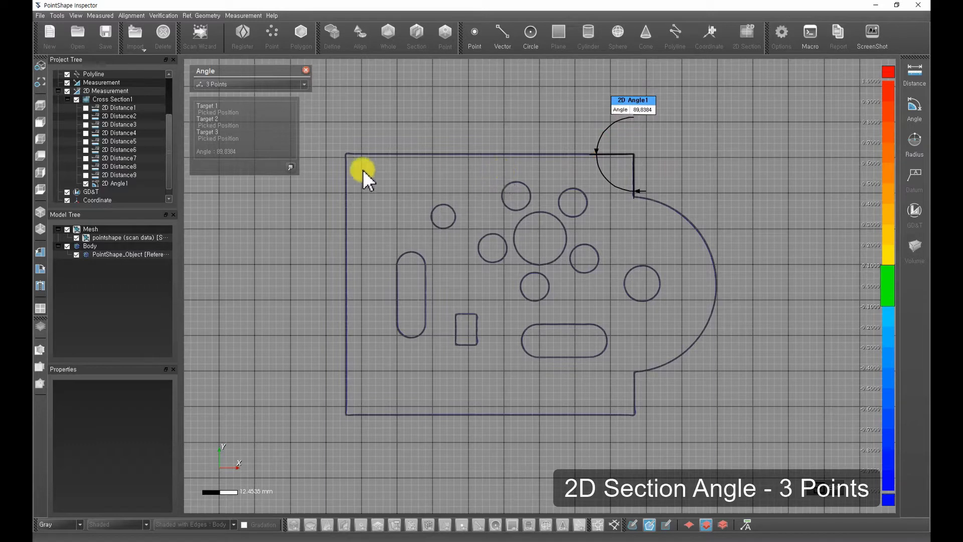
Add a 2 Vectors angle between the outline's top and left edges, with the label outside the upper-left corner
click(273, 86)
click(256, 101)
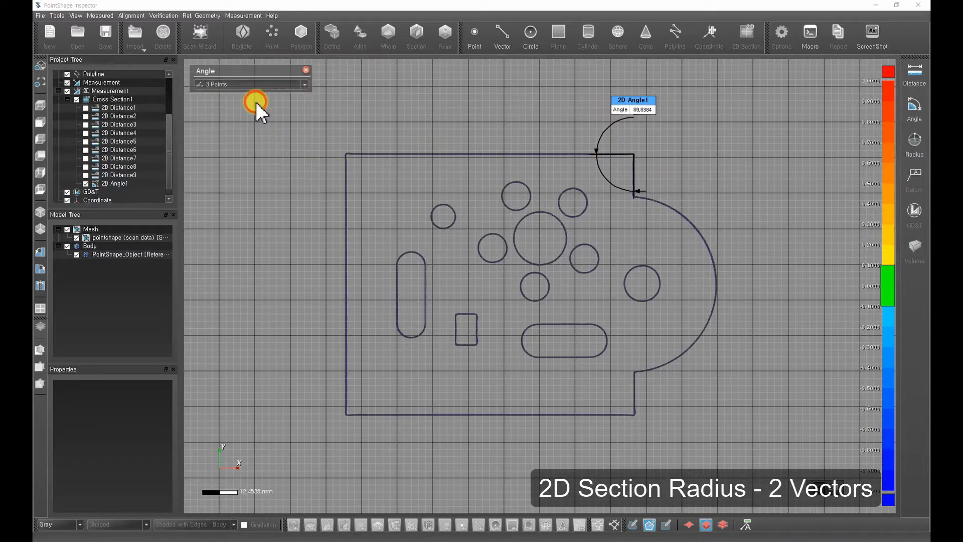
click(365, 154)
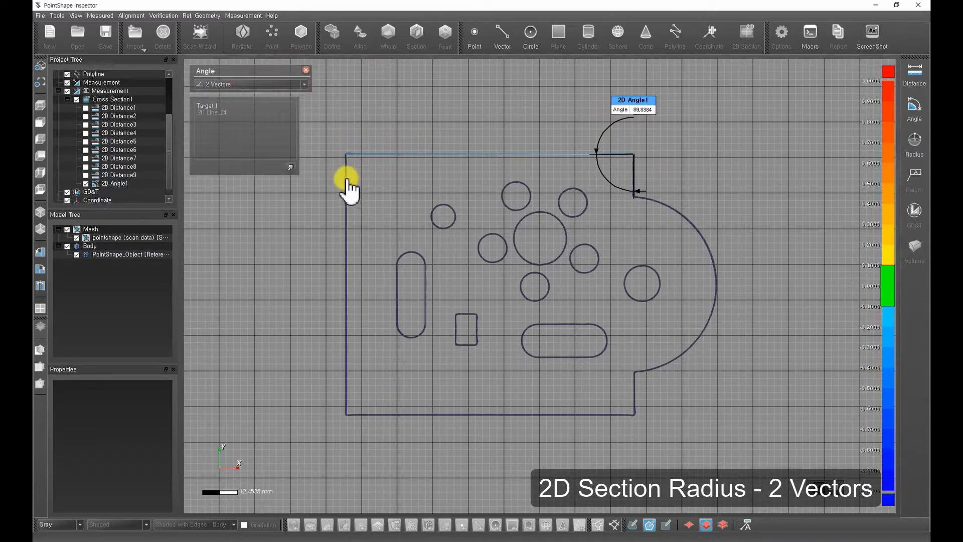
click(346, 185)
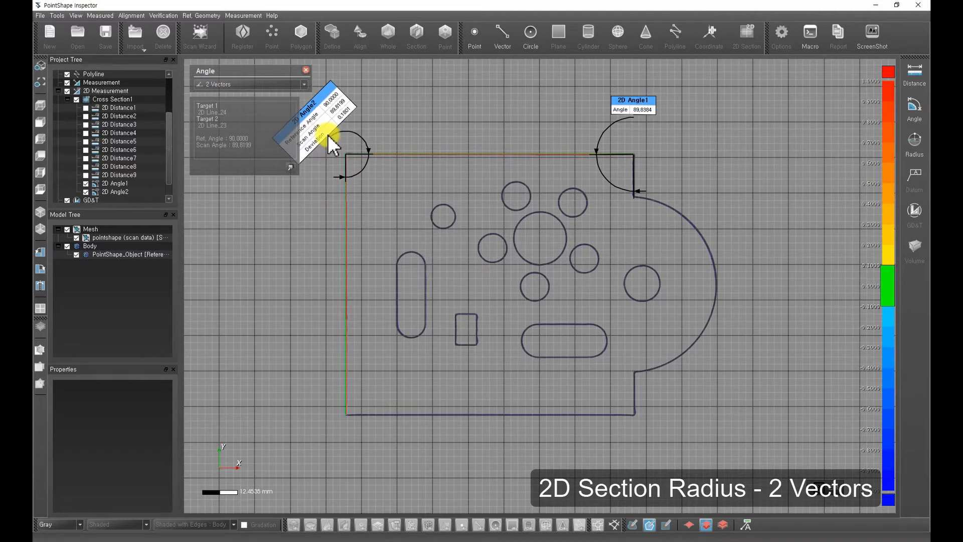
click(331, 146)
click(306, 69)
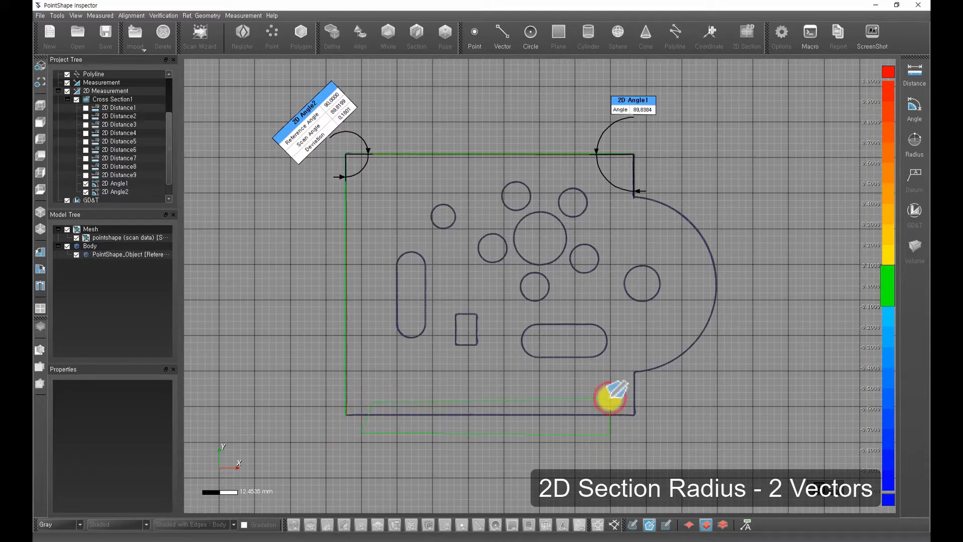
Fit a reference vector to the selected section points along the outline's bottom edge
right_click(531, 395)
mouse_move(549, 449)
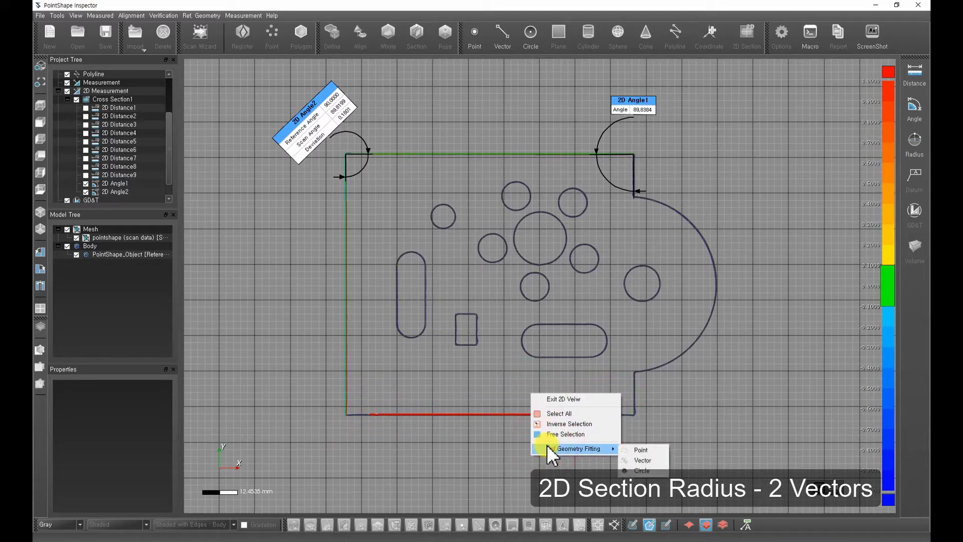
click(628, 459)
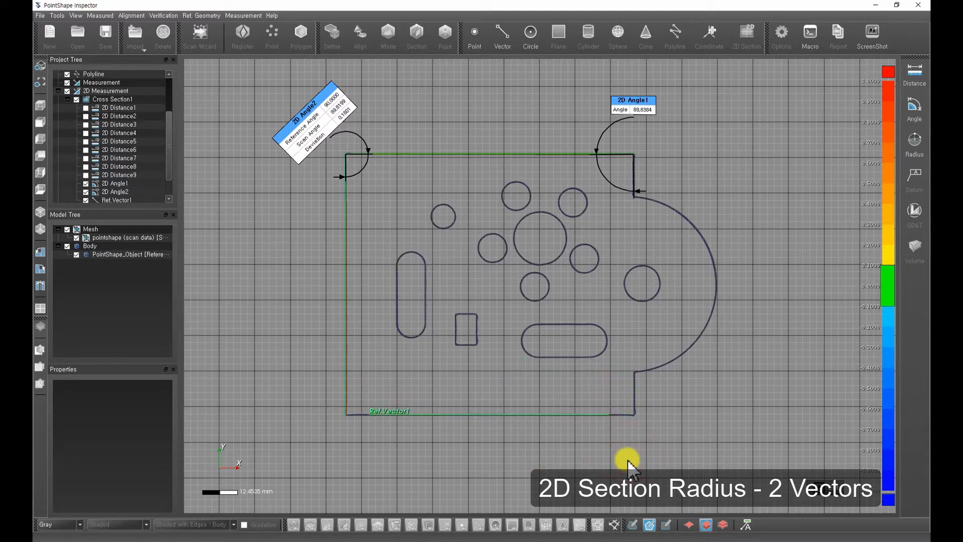
Fit a reference vector to the short vertical edge at the outline's lower right
click(630, 382)
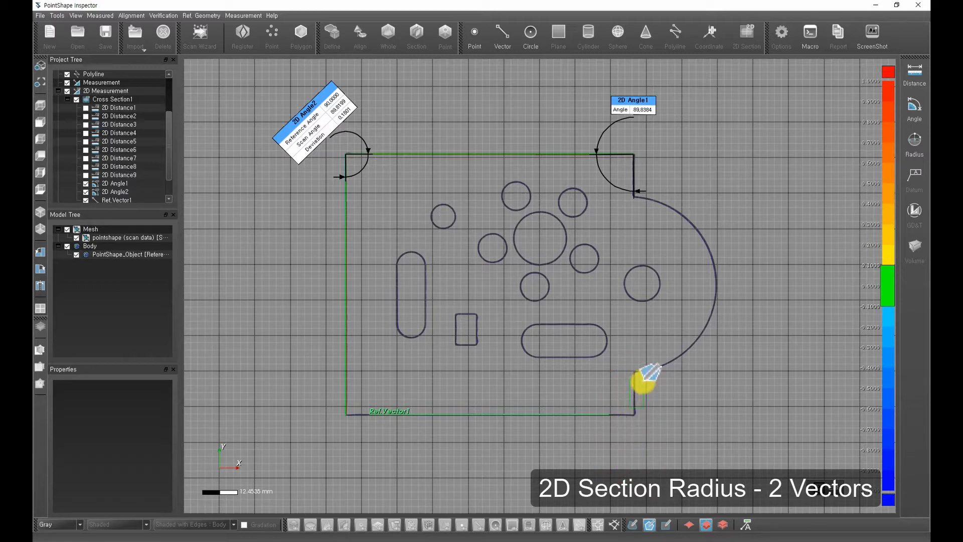
drag(644, 377, 645, 377)
right_click(673, 394)
mouse_move(725, 447)
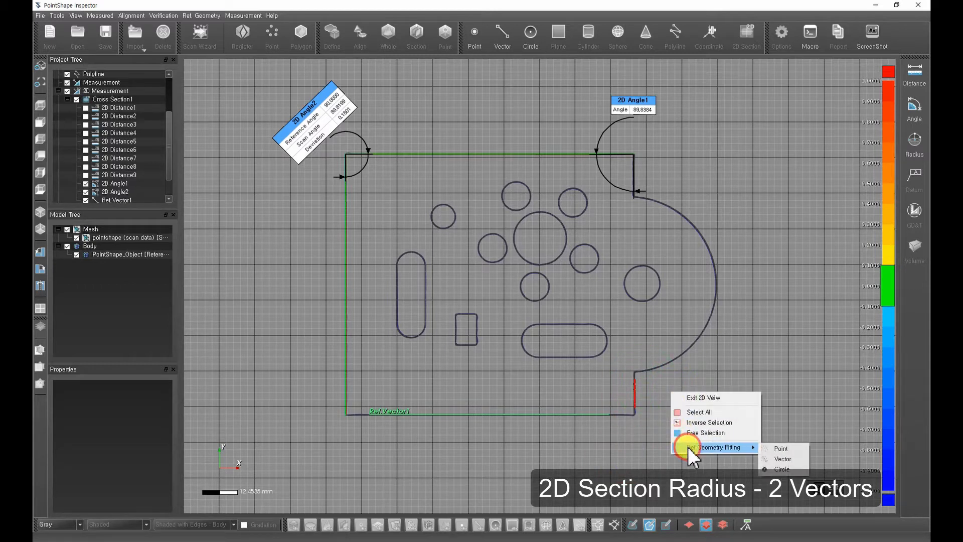
click(775, 459)
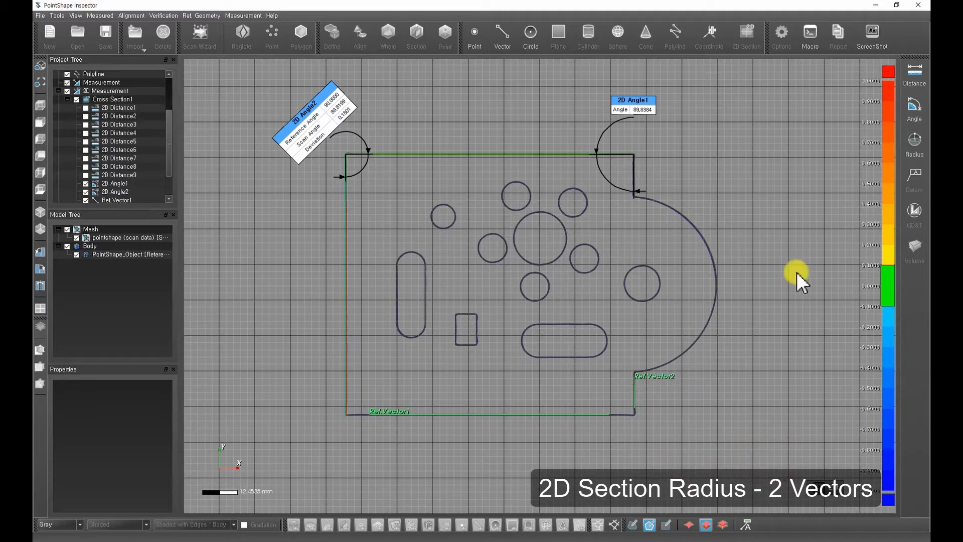
Add a 2 Vectors angle between the fitted bottom vector and the short lower-right vertical edge, labelled outside that corner
click(915, 120)
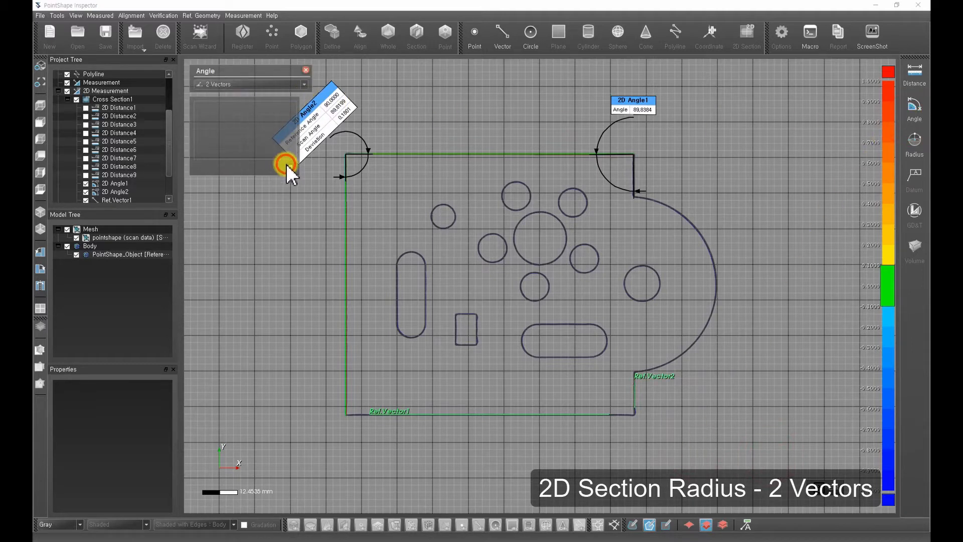
click(592, 415)
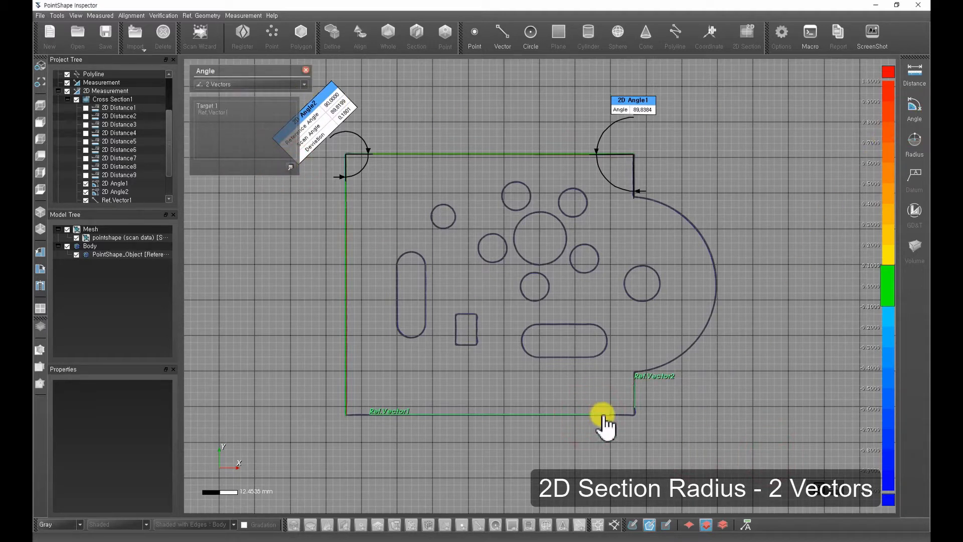
click(634, 397)
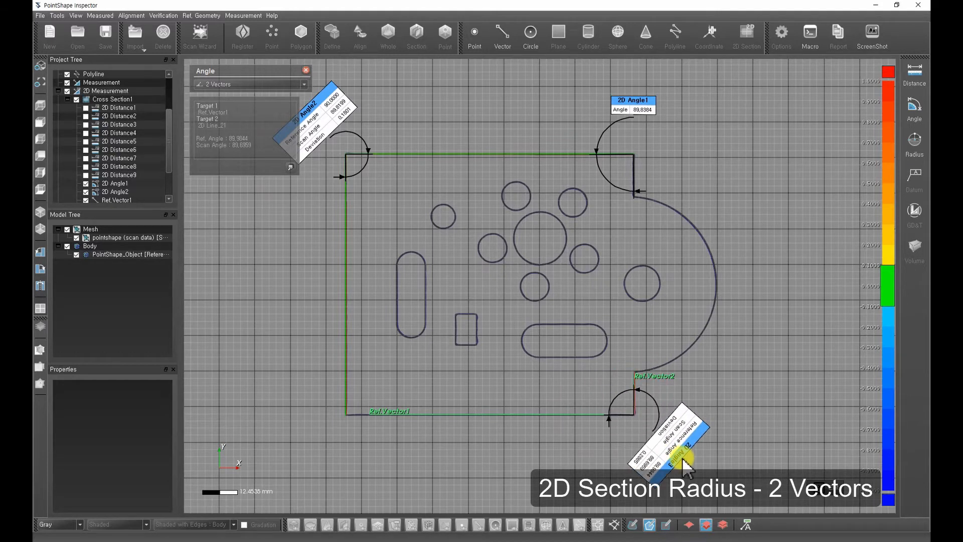
click(685, 463)
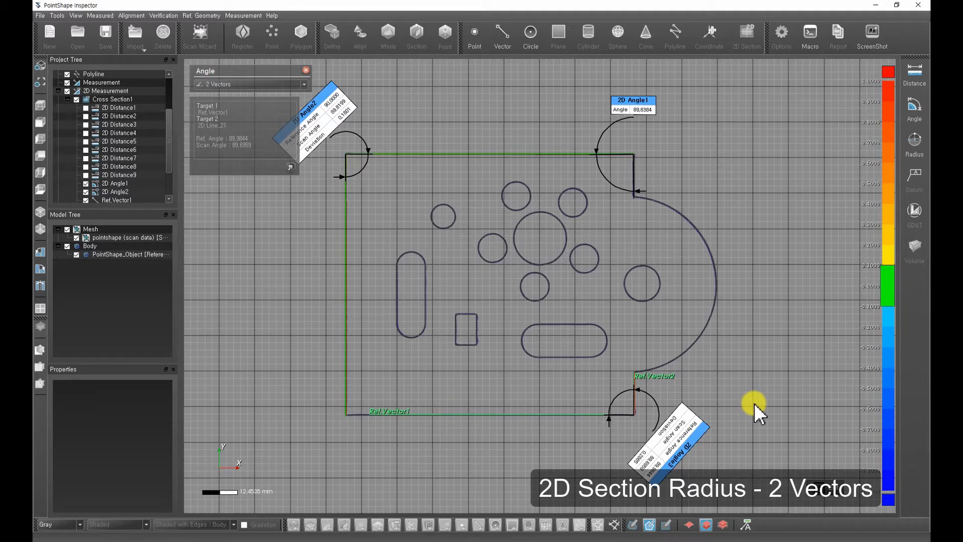
click(306, 70)
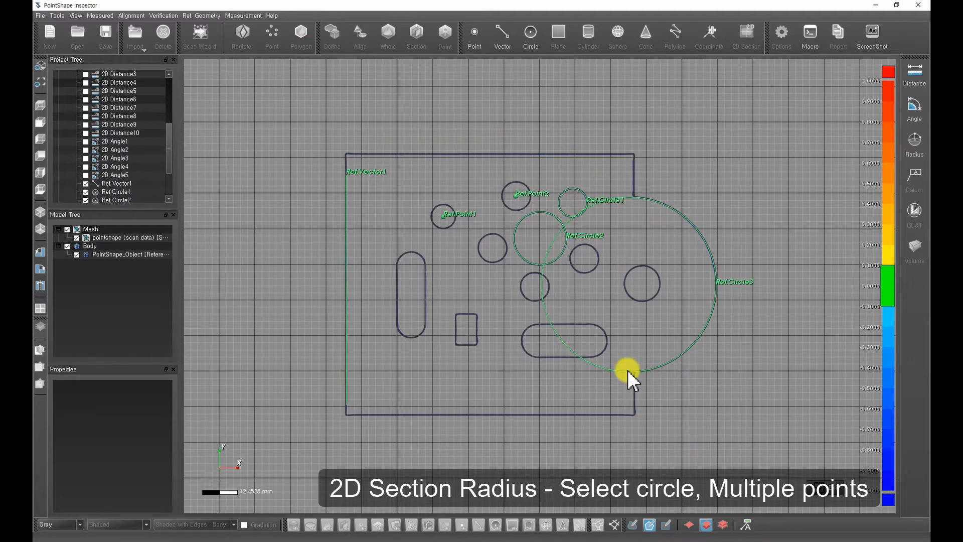
Add a Select circle radius to the large arc on the part's right side, with the label at its upper right
click(912, 143)
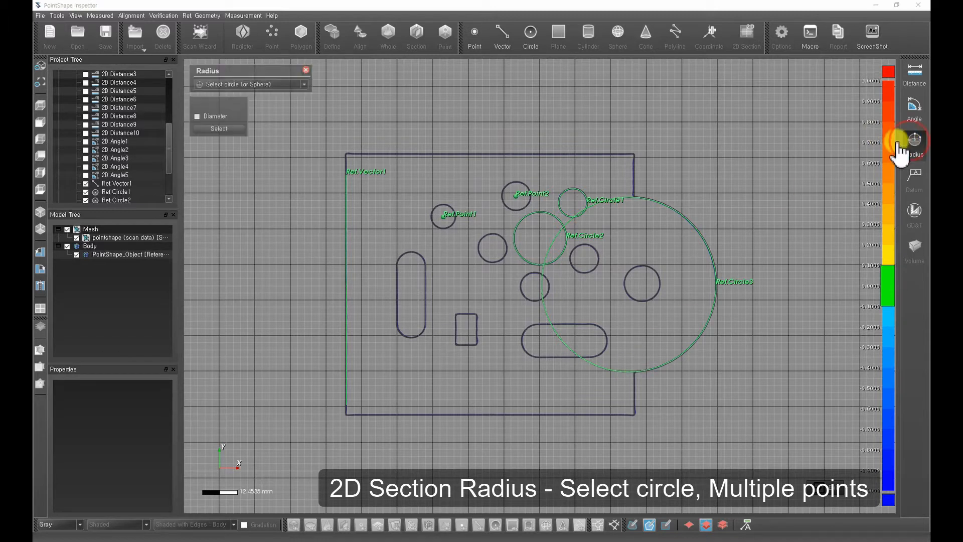
click(657, 202)
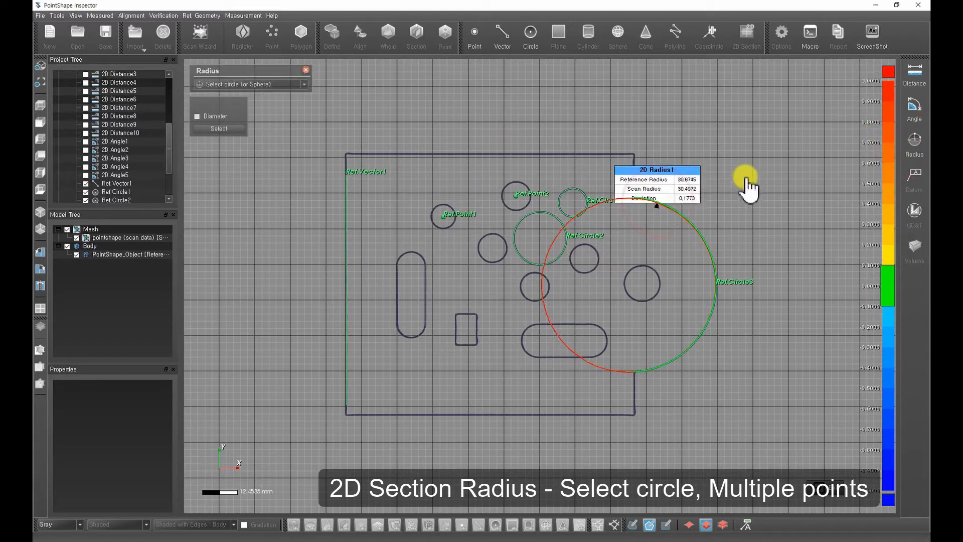
click(751, 175)
Add a Multiple points radius from three points on the vertical slot's upper rounded end, with the label at its upper left
click(293, 84)
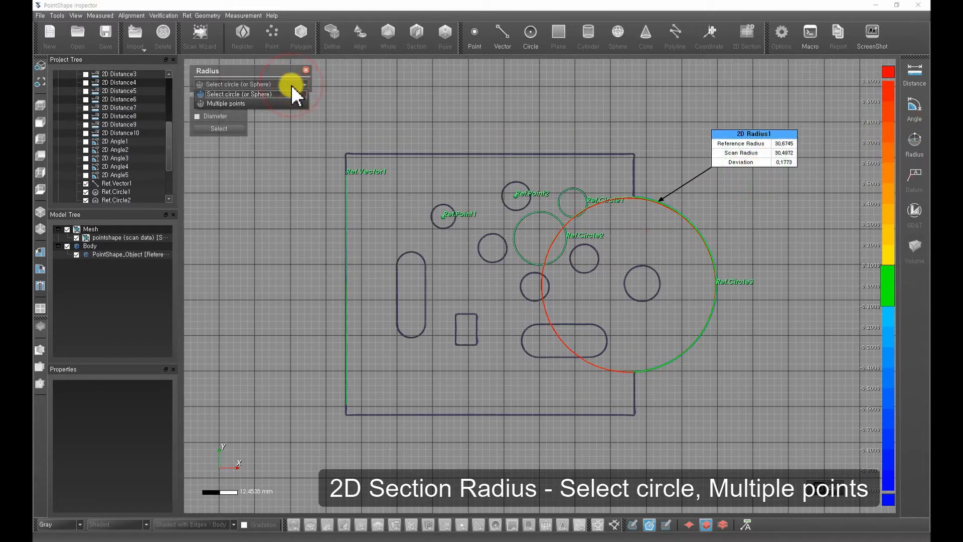
click(274, 103)
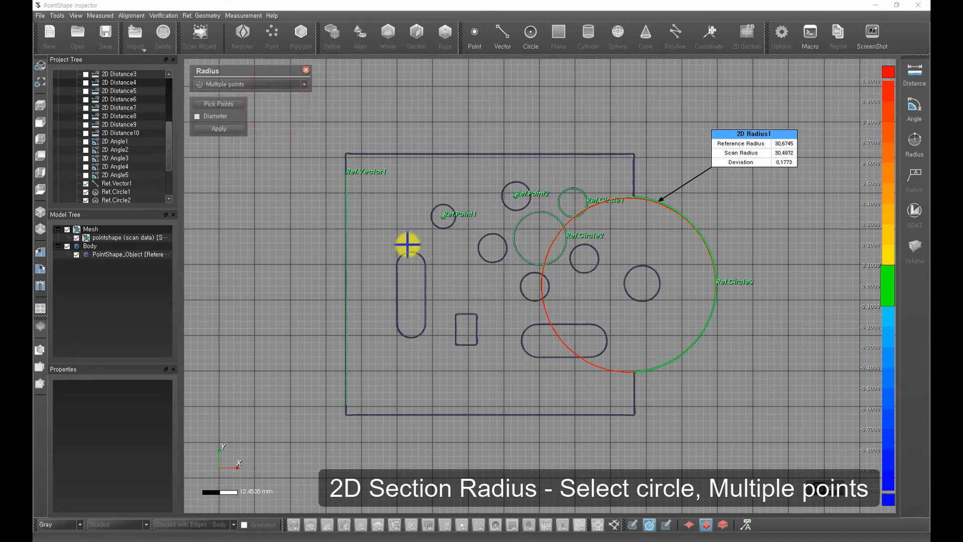
click(400, 258)
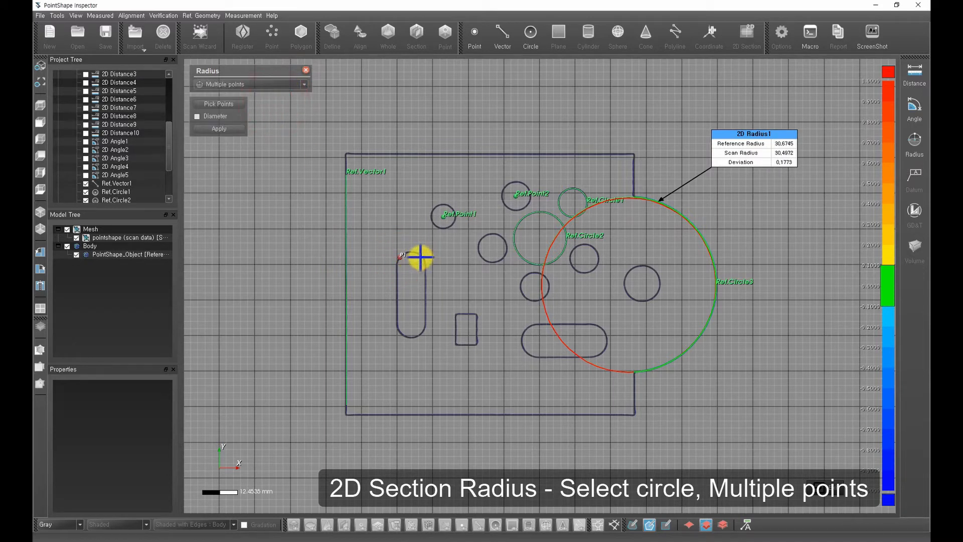
click(423, 256)
click(411, 251)
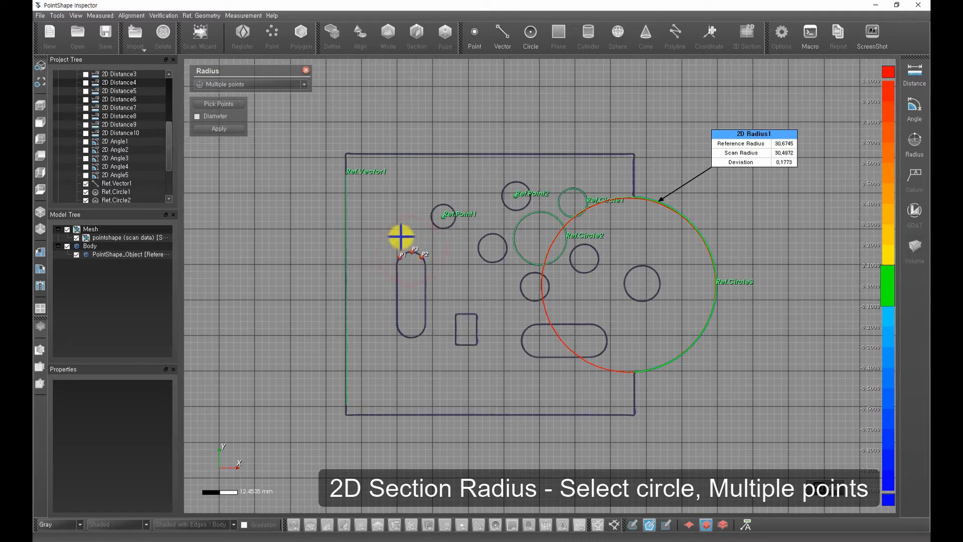
click(209, 130)
drag(349, 227, 369, 244)
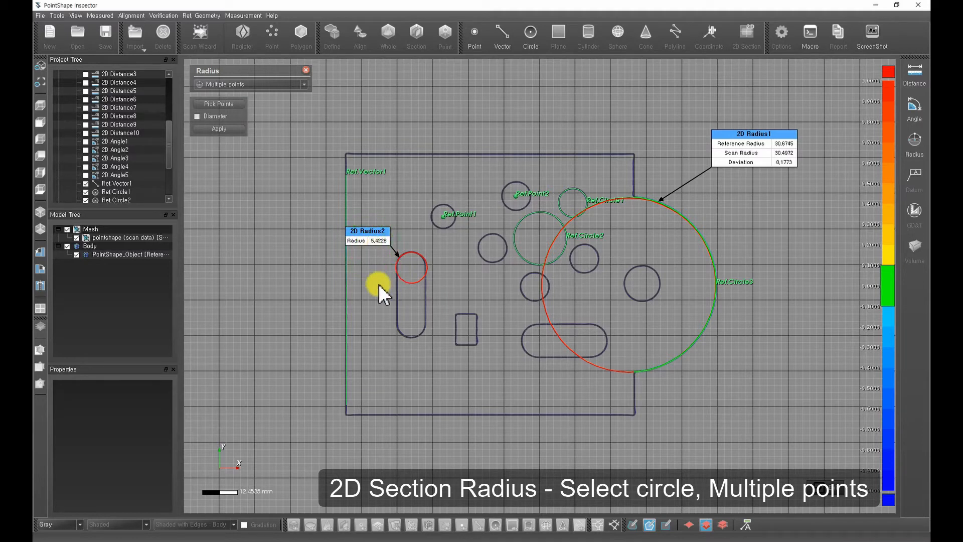
Add a Select circle radius to the large central circle, with the label below it
click(234, 85)
click(232, 100)
click(220, 128)
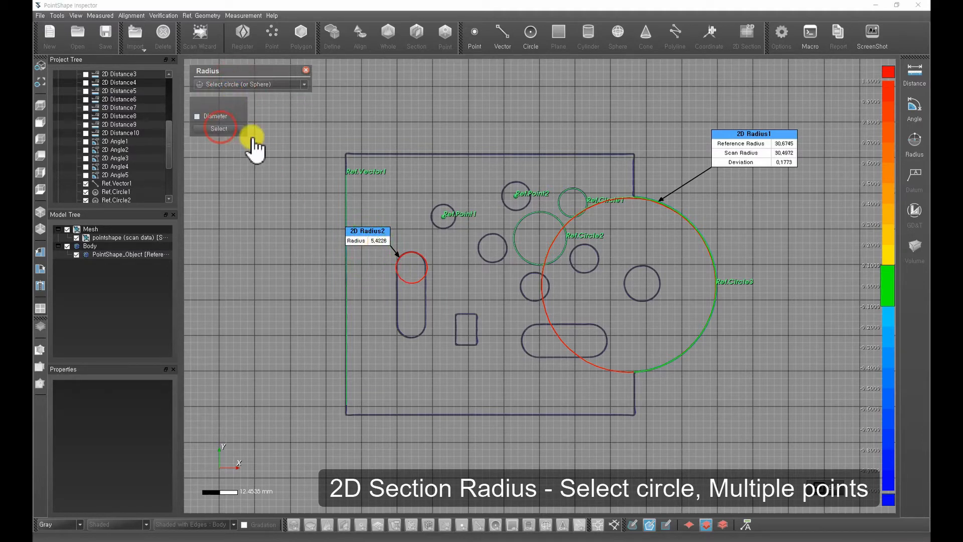
click(517, 223)
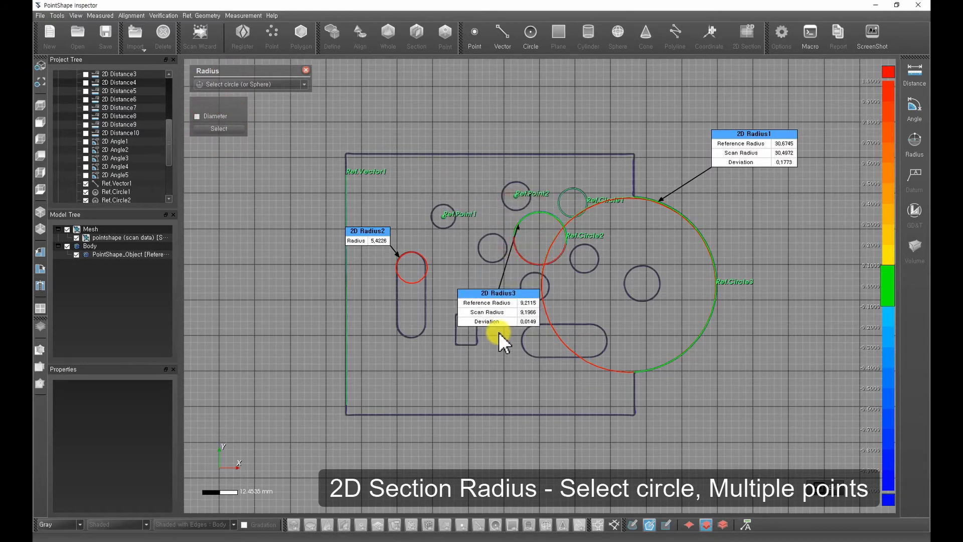
Move the central circle's radius label to its upper left and add a Select circle radius to the small Ref.Circle1 circle, labelled above it
drag(499, 332, 371, 164)
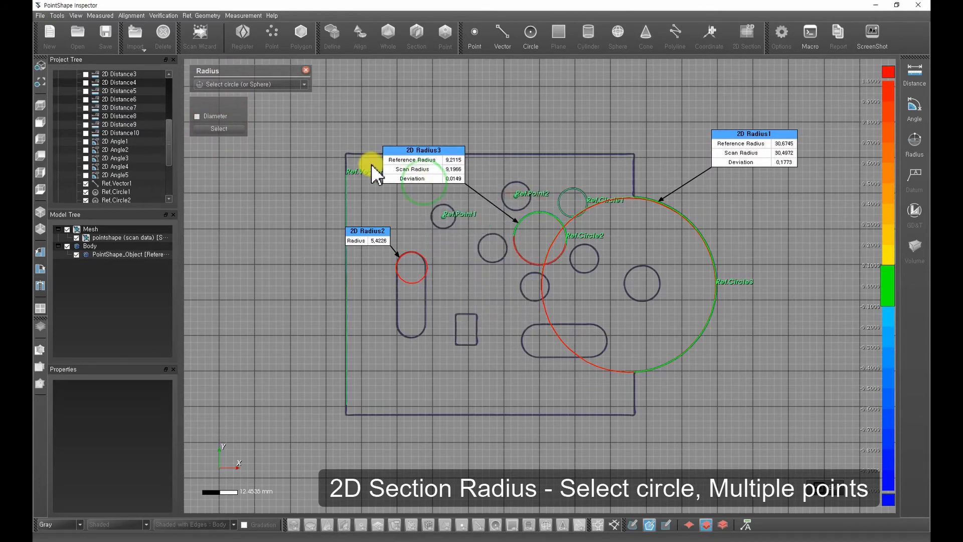
click(236, 131)
click(568, 195)
drag(568, 195, 564, 123)
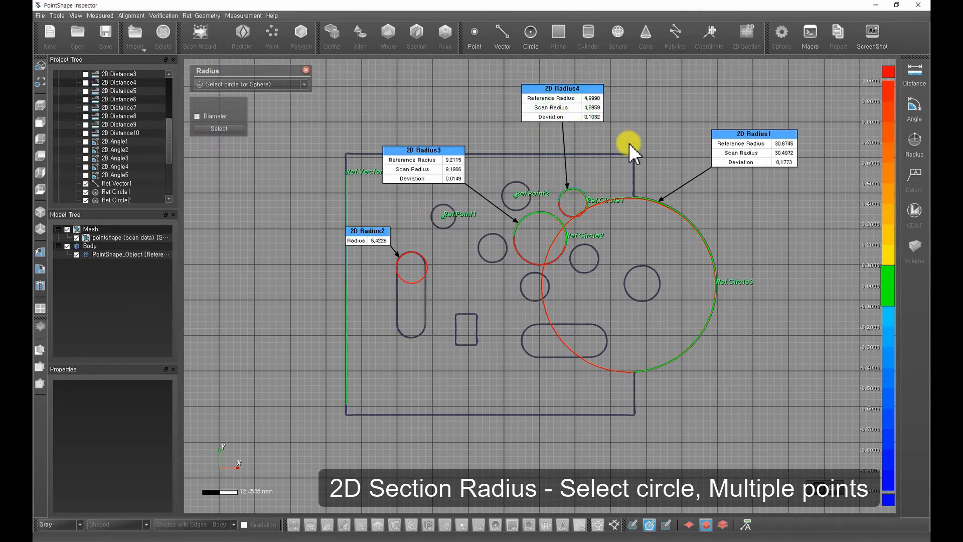
With Diameter enabled, add Select circle diameters to the large central circle, labelled at its lower left, and to the Ref.Circle1 circle, labelled at its upper left
click(214, 129)
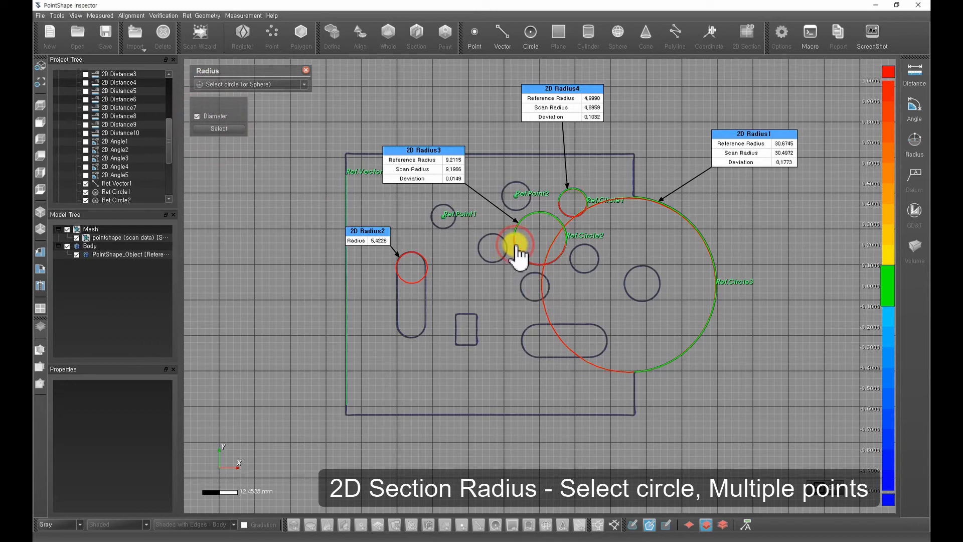
drag(515, 245, 447, 384)
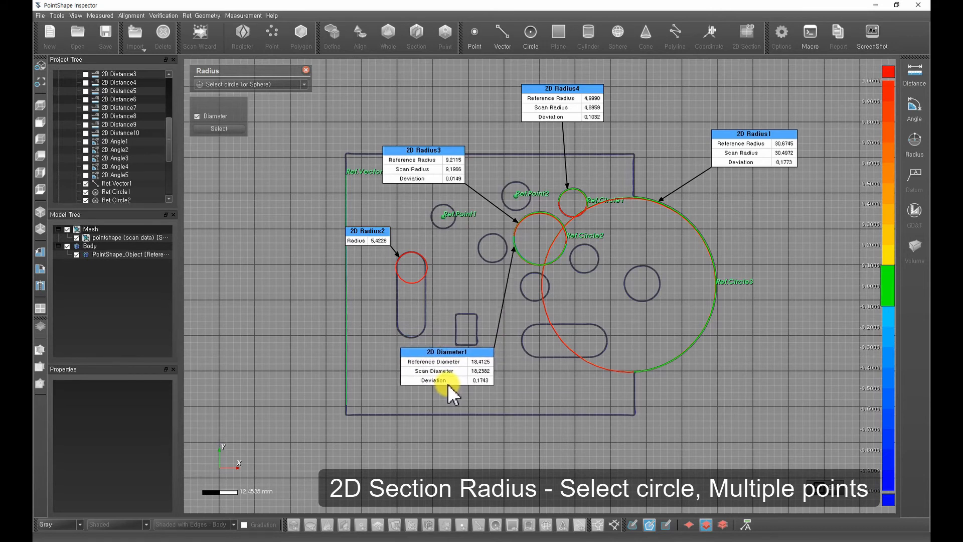
click(224, 130)
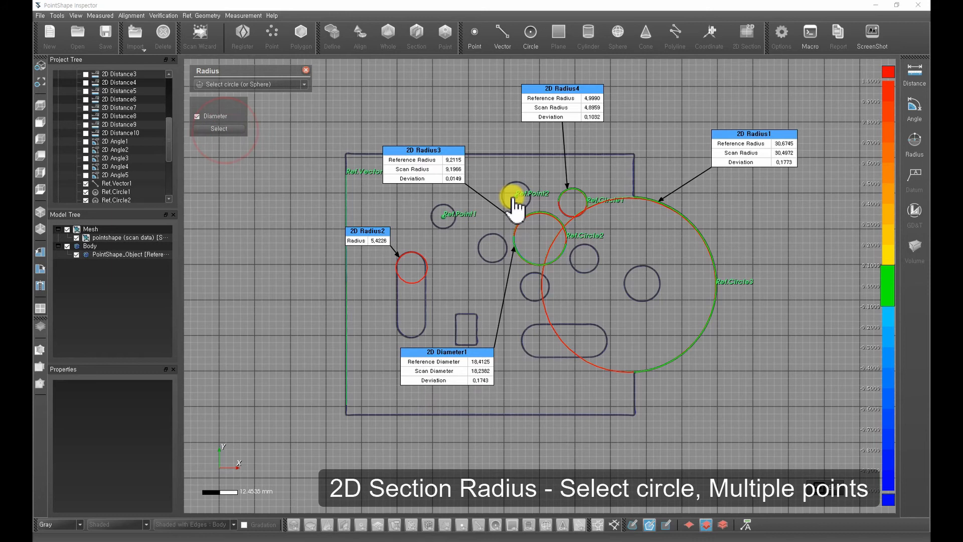
click(562, 208)
click(534, 165)
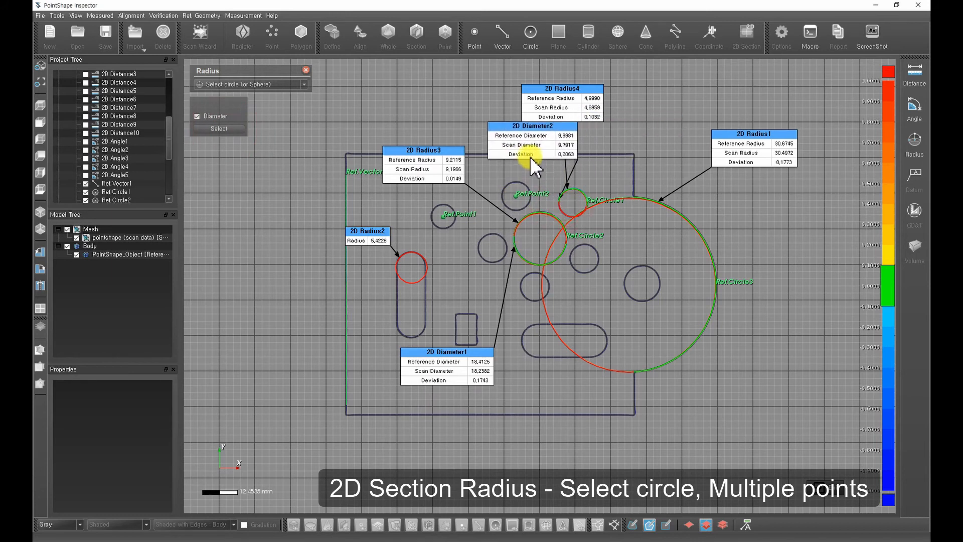
drag(533, 162, 445, 145)
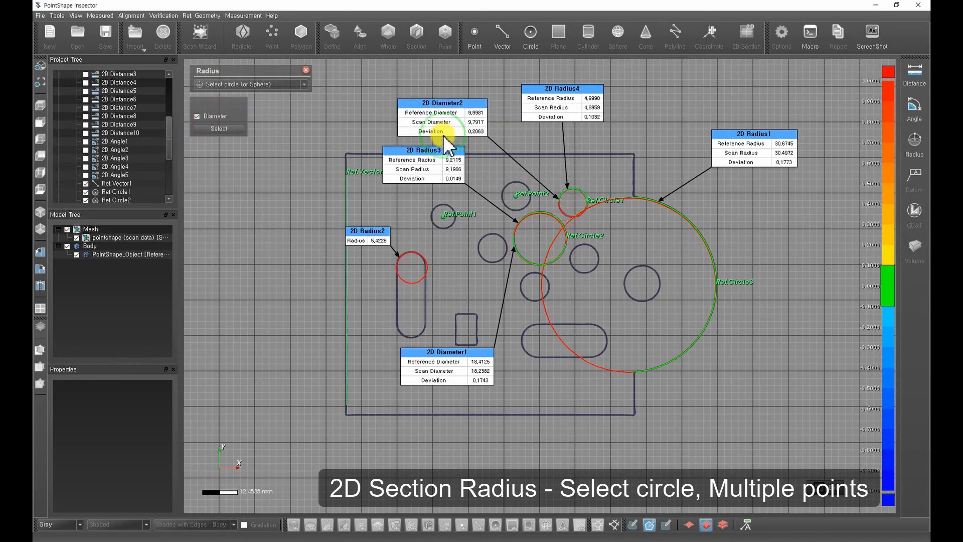